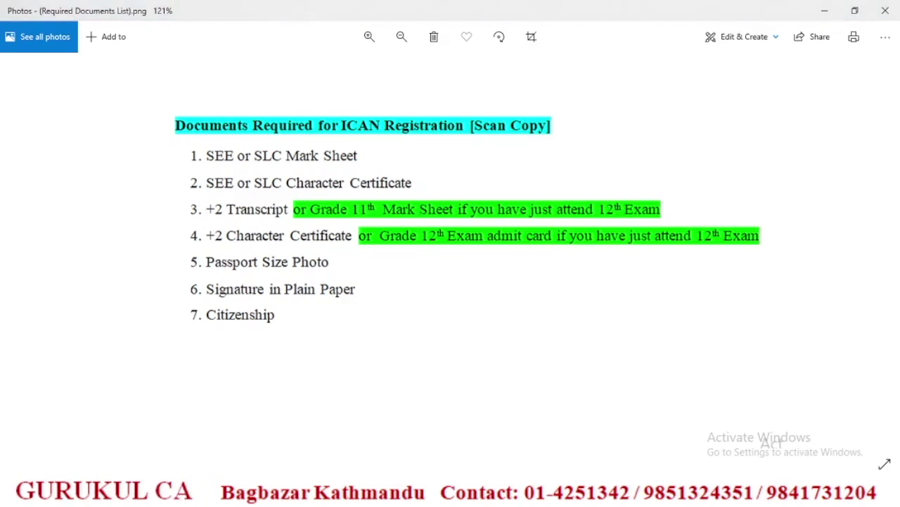
Close the Required Documents List.png image in Photos
key(alt+F4)
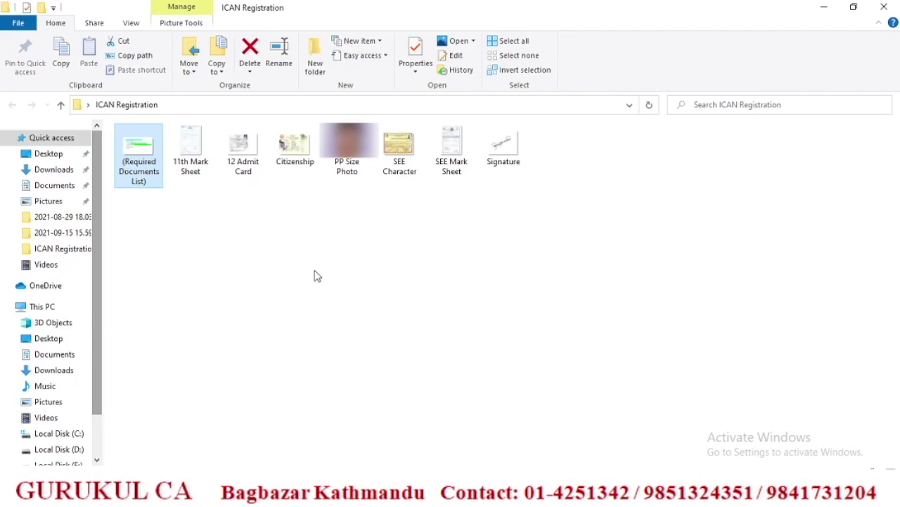
Clear the current selection and bring up the SEE Character file's context menu
click(382, 246)
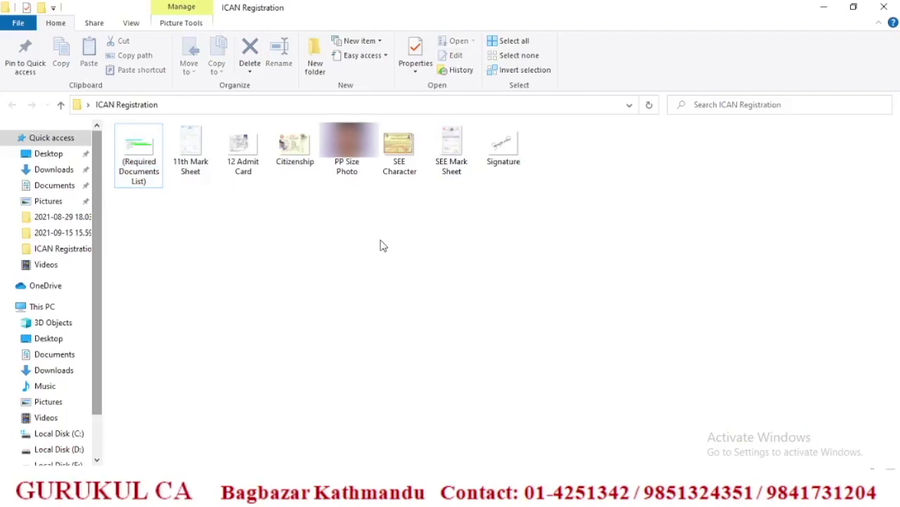
right_click(398, 164)
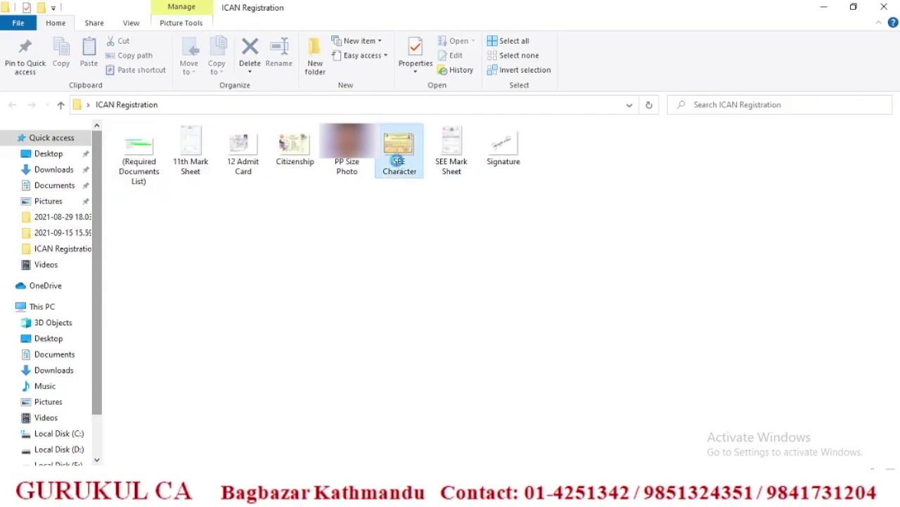
Check the SEE Character file's properties showing 171 KB, then close them
click(455, 468)
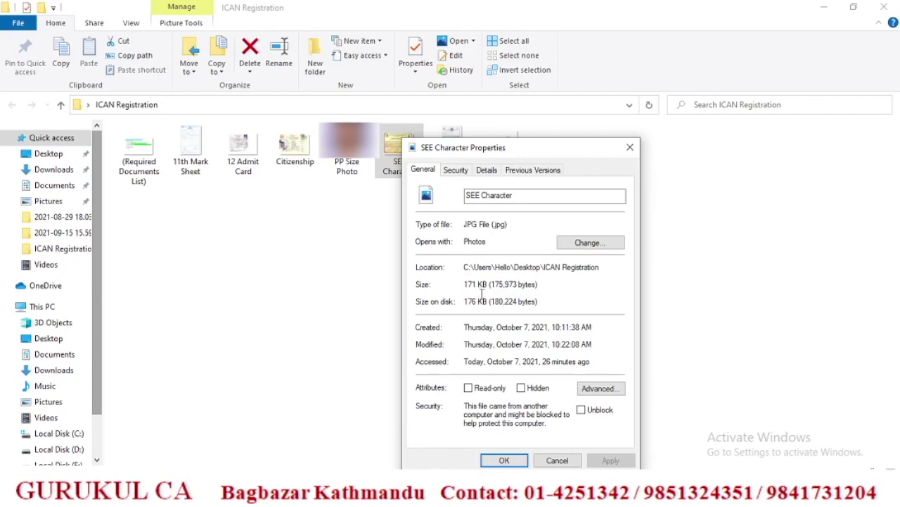
click(507, 460)
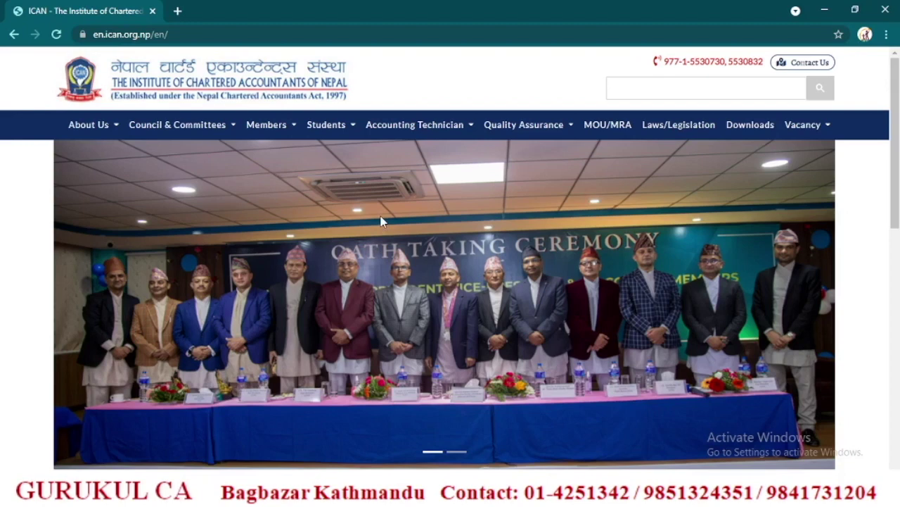
Start Online New Student Registration and proceed with CAP I as the enrollment level
scroll(393, 186, down, 1)
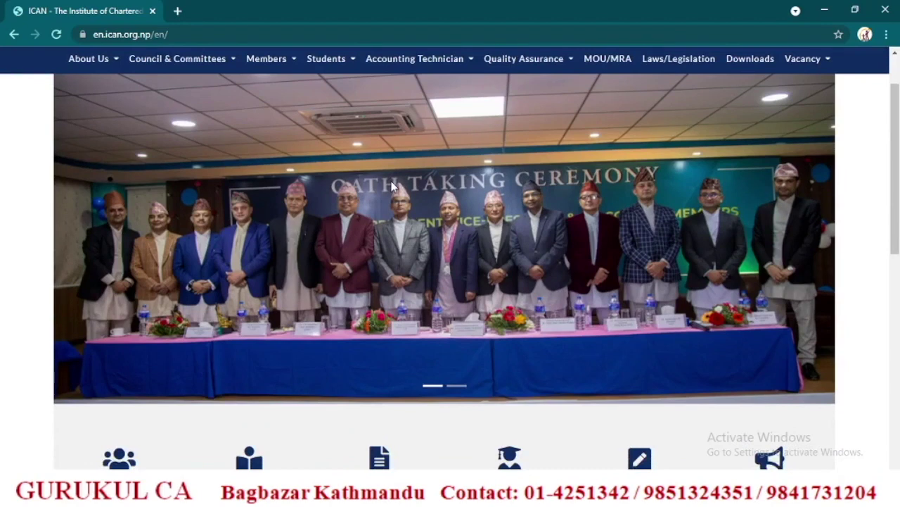
scroll(392, 186, down, 2)
scroll(393, 186, down, 2)
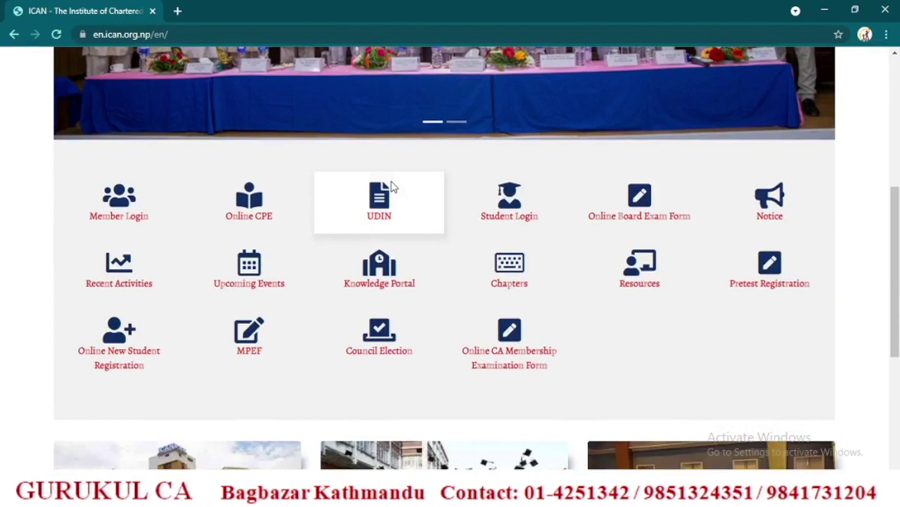
click(122, 336)
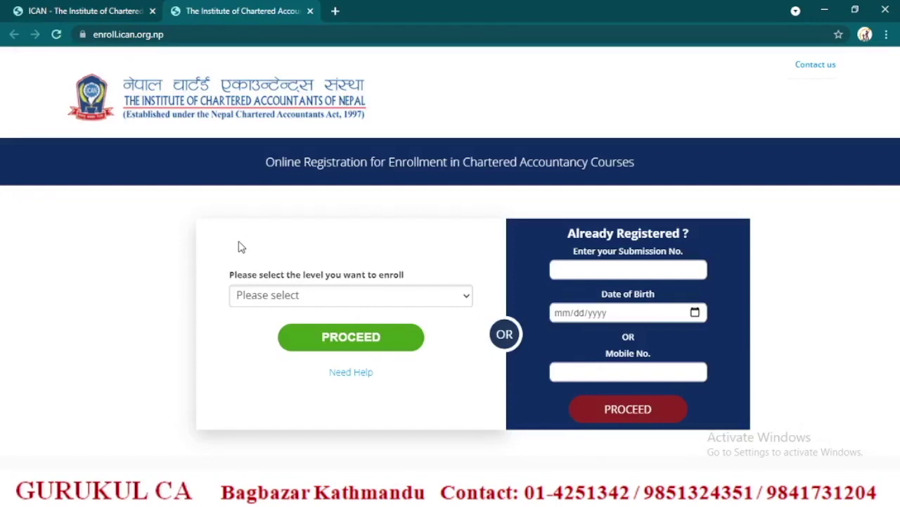
click(355, 297)
click(288, 342)
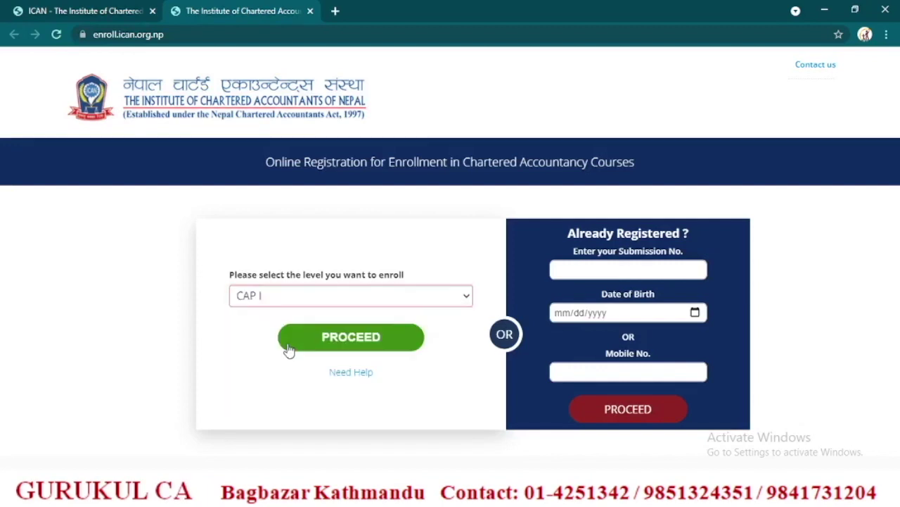
click(323, 339)
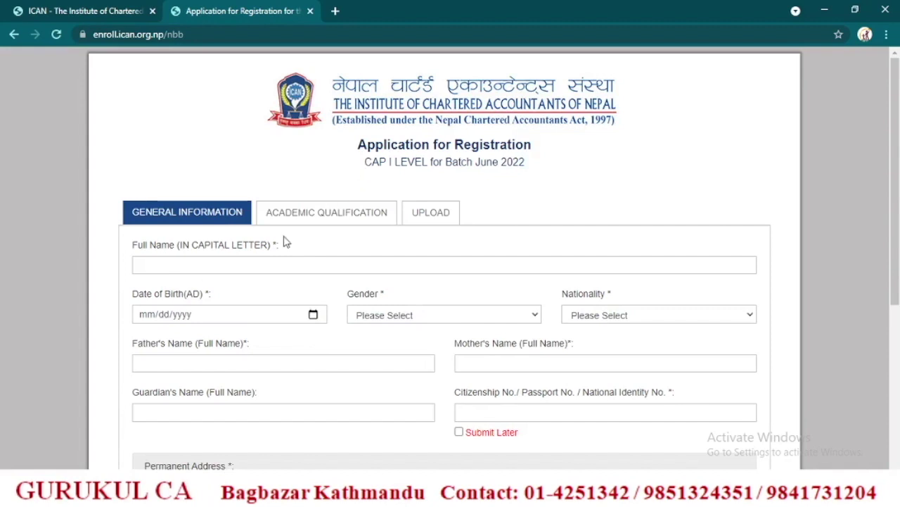
click(214, 265)
click(224, 315)
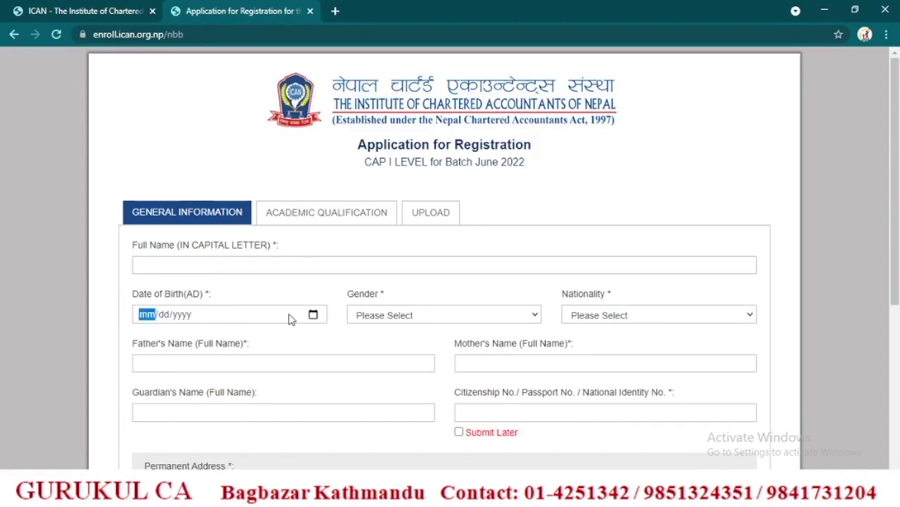
click(399, 319)
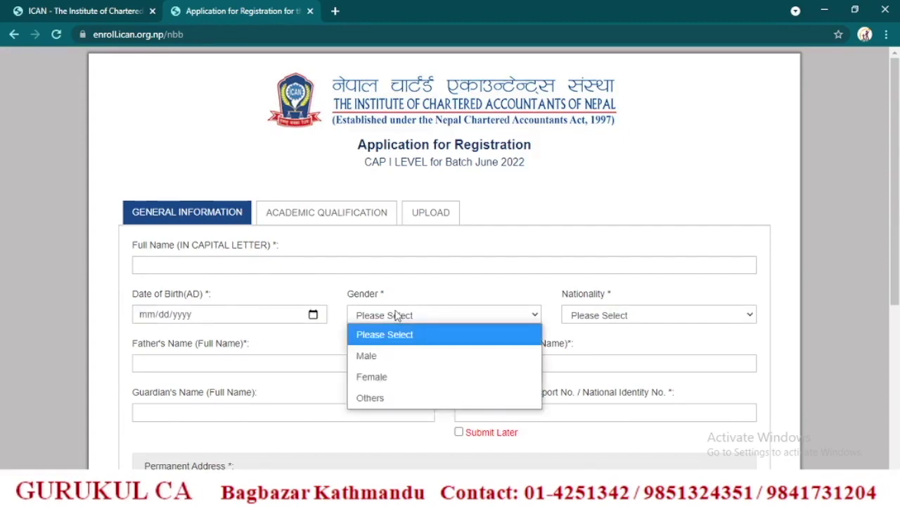
click(595, 314)
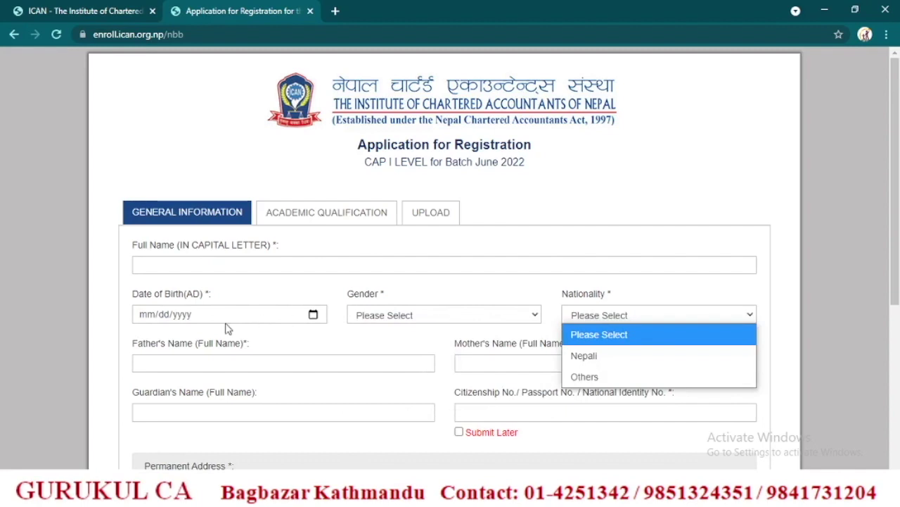
click(211, 361)
click(503, 363)
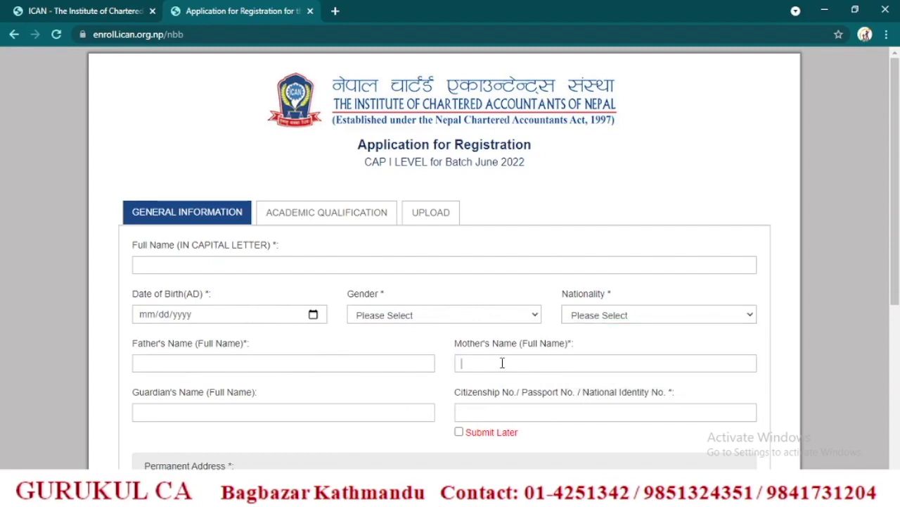
click(224, 409)
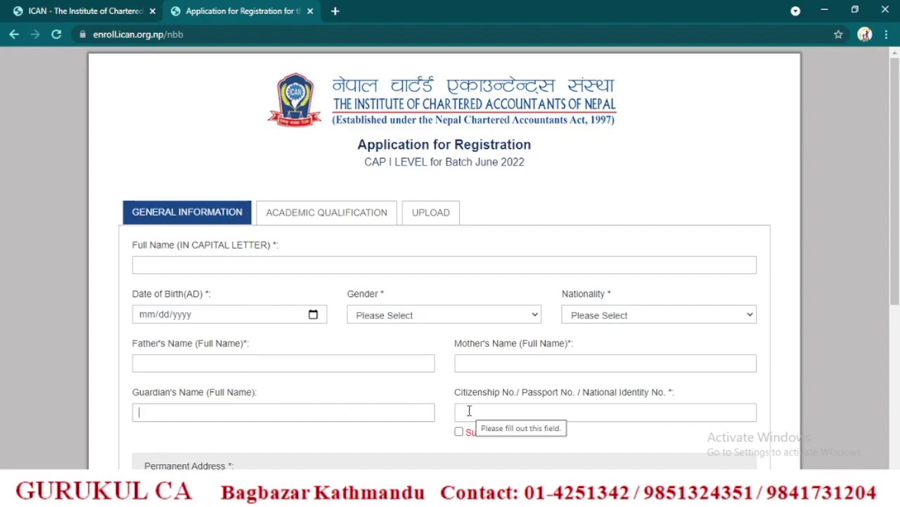
scroll(470, 366, down, 2)
click(459, 300)
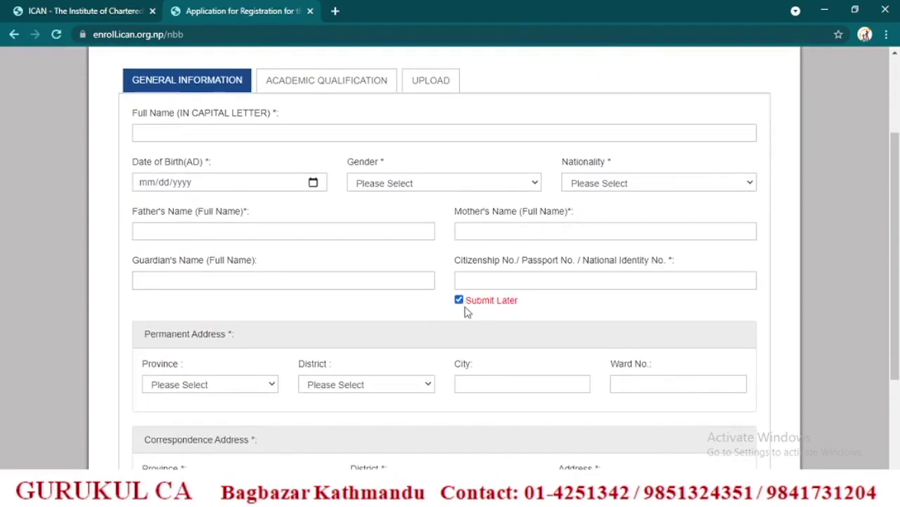
click(459, 300)
scroll(246, 305, down, 1)
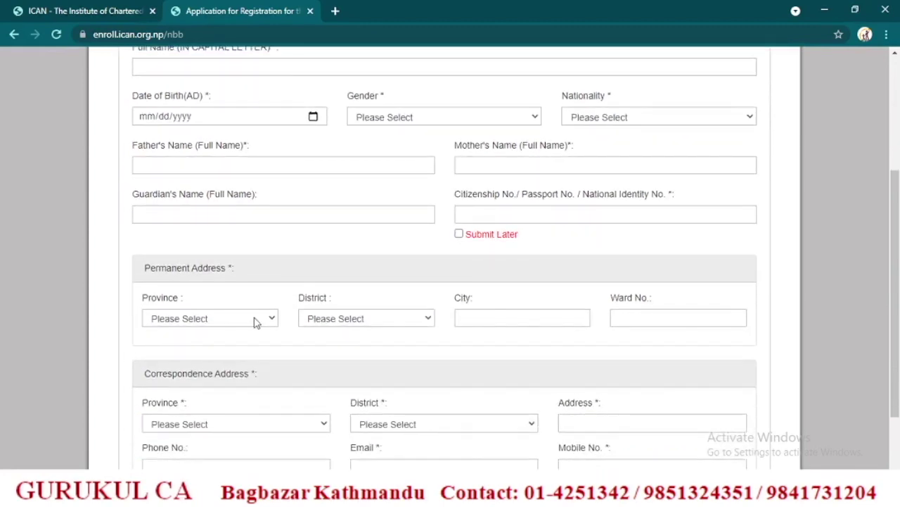
click(257, 320)
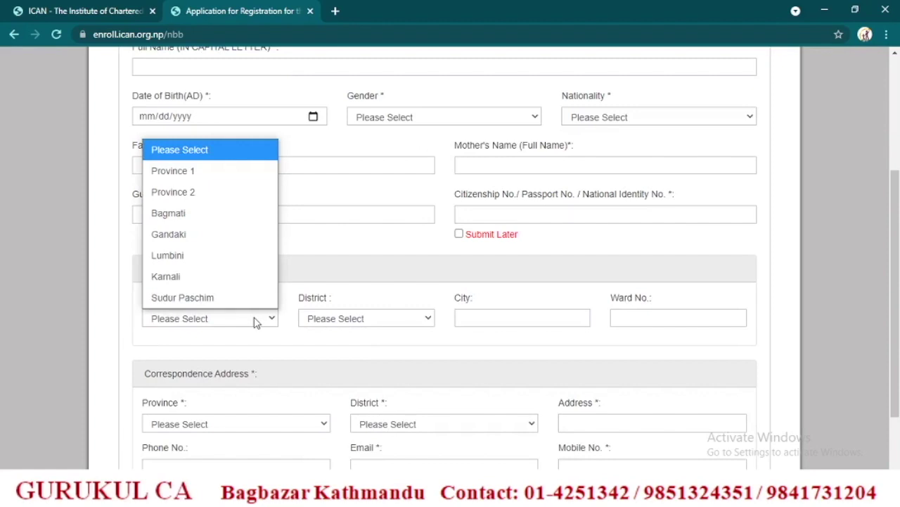
click(257, 320)
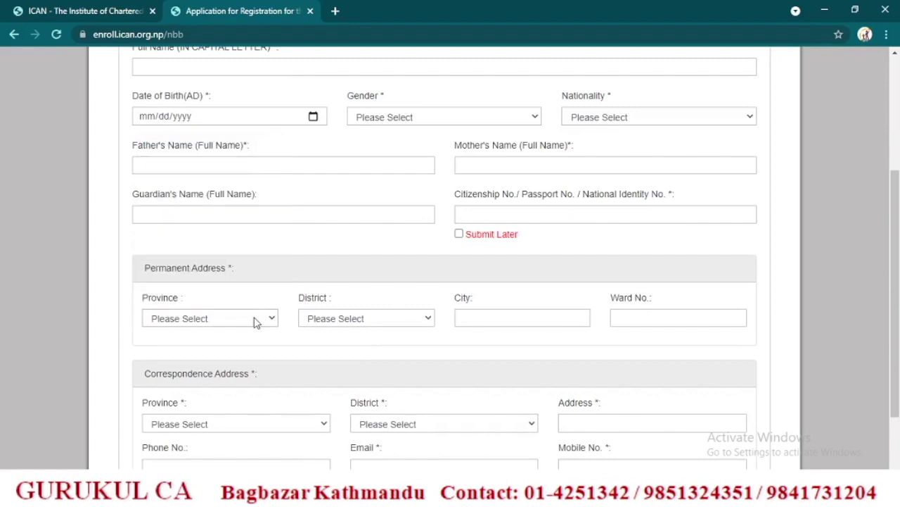
click(372, 320)
click(371, 320)
click(476, 317)
click(666, 319)
Scroll to the end of the general information form and save it
scroll(415, 273, down, 1)
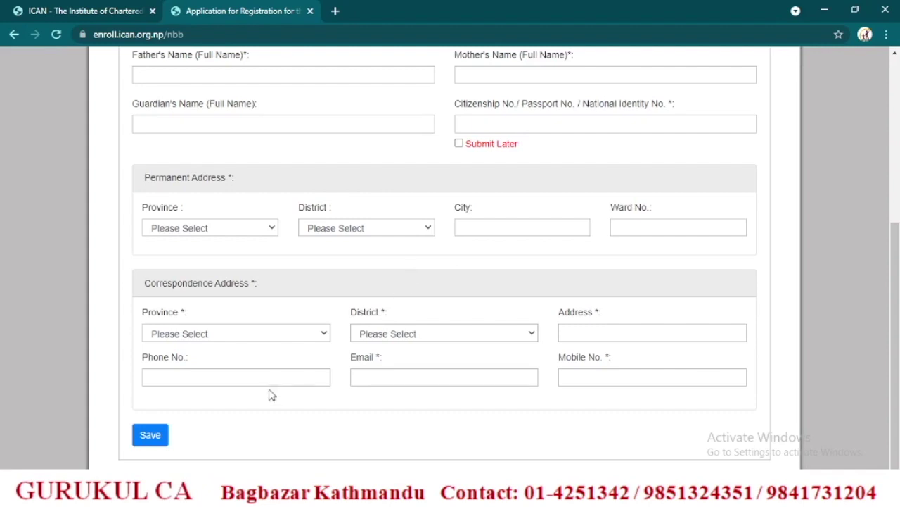
click(148, 439)
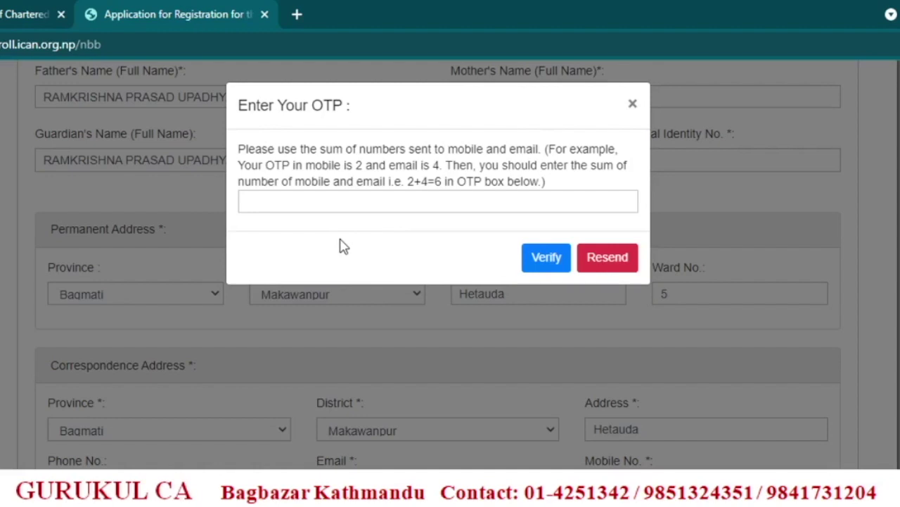
Enter the summed mobile-and-email OTP code and verify it
click(291, 200)
text(86)
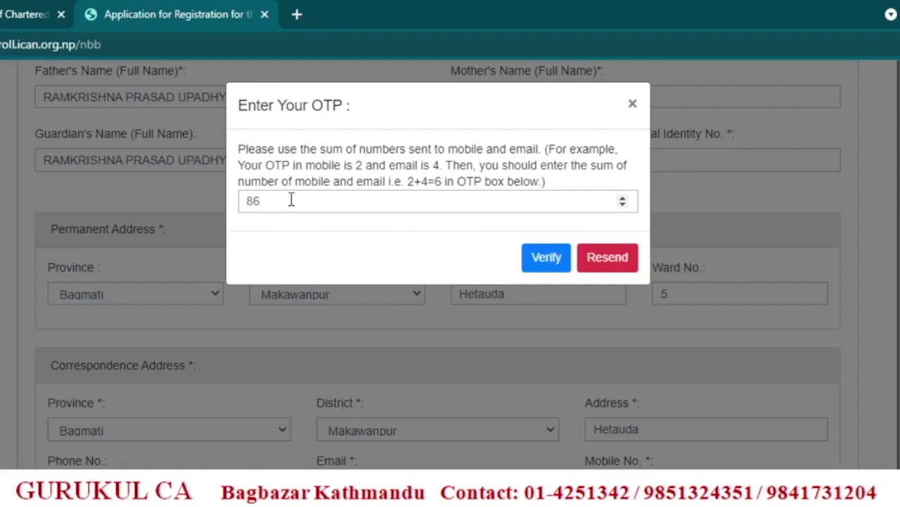
click(546, 257)
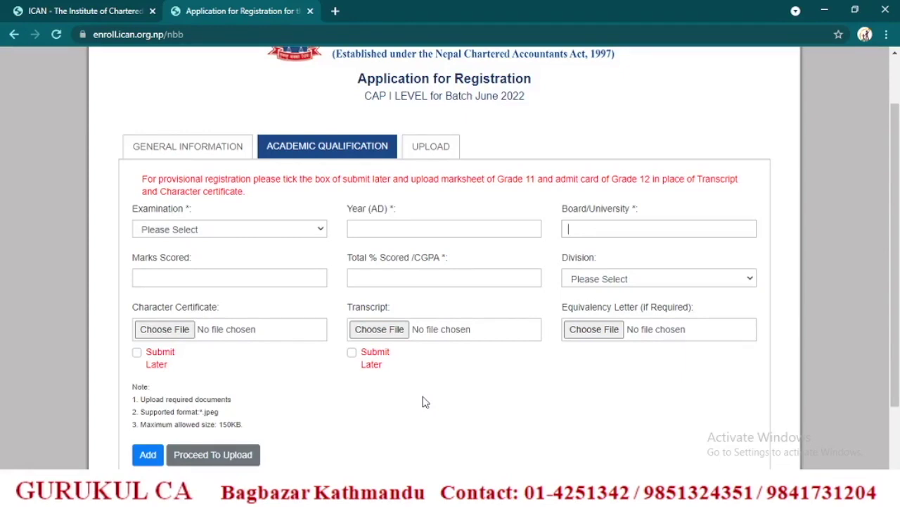
Set the examination to SEE or Equivalent, year 2019, board SEE
click(236, 239)
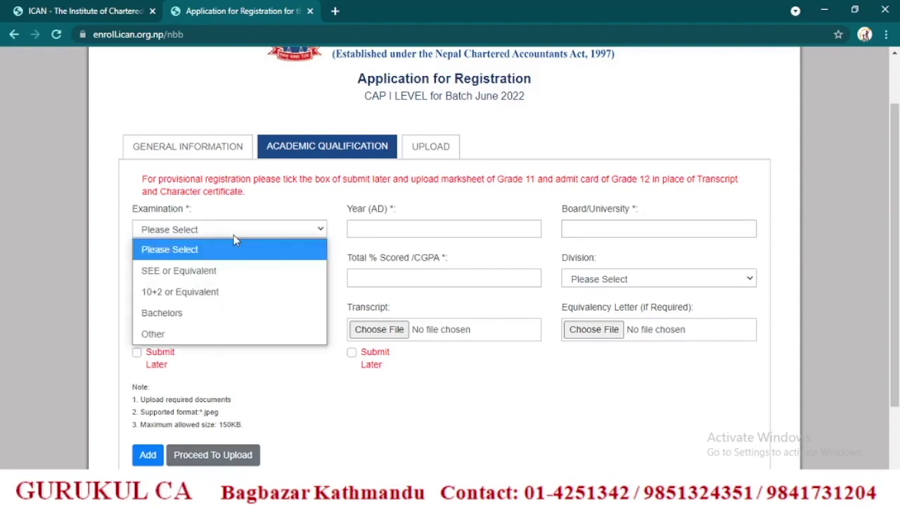
click(209, 269)
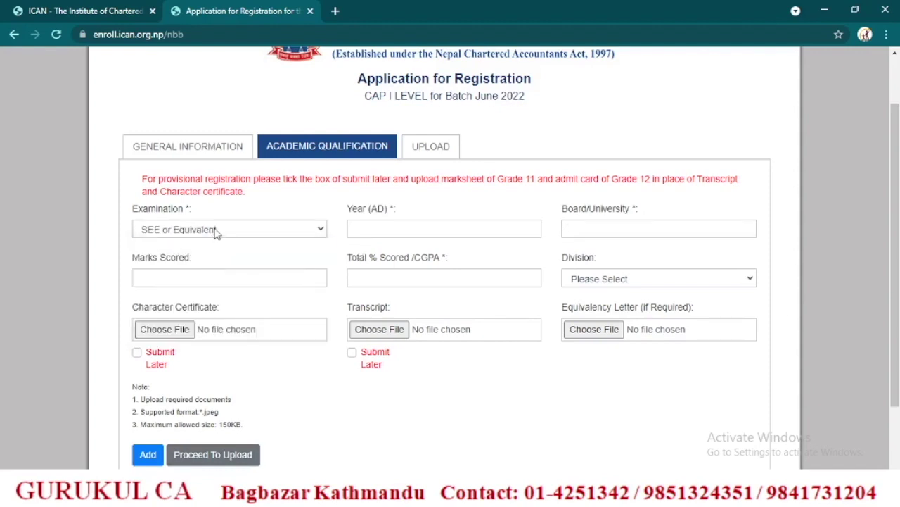
click(217, 232)
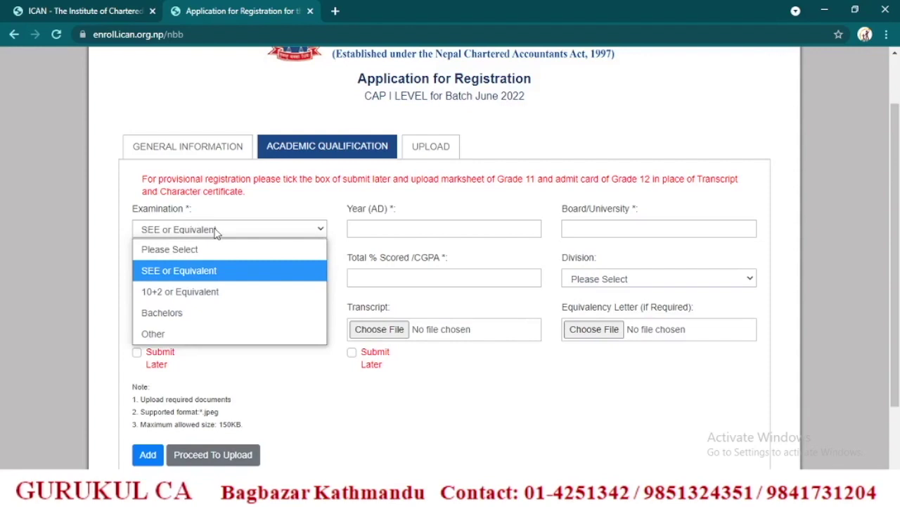
click(217, 232)
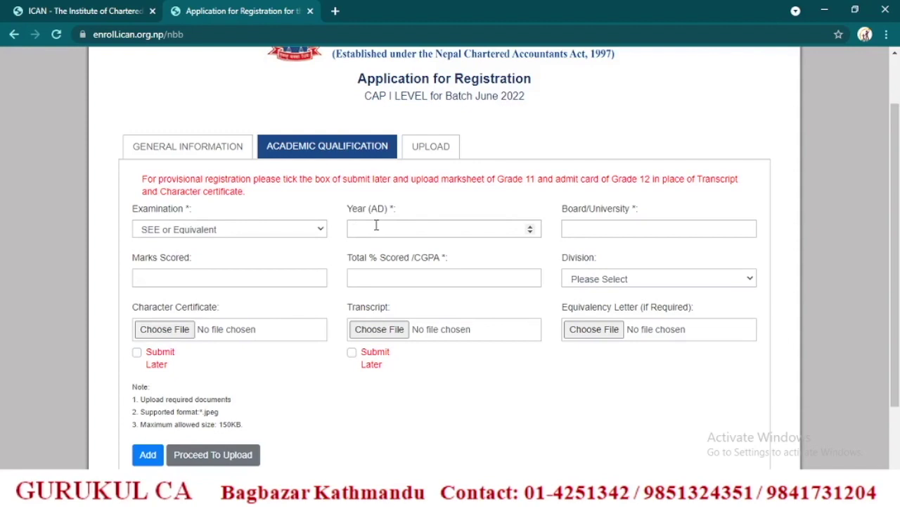
text(2019)
click(591, 231)
text(SEE)
Enter 3.85 as Total % Scored /CGPA and set the division to GPA
click(260, 276)
click(395, 283)
text(3.85)
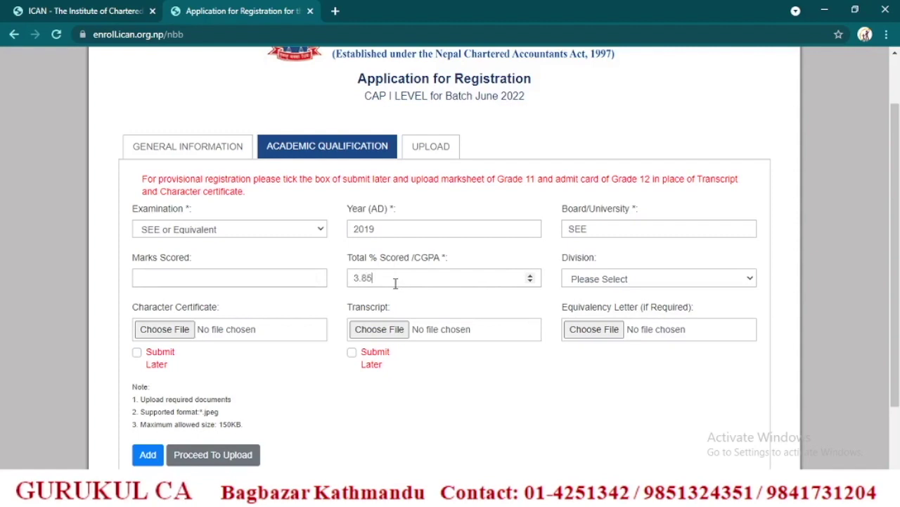
click(605, 281)
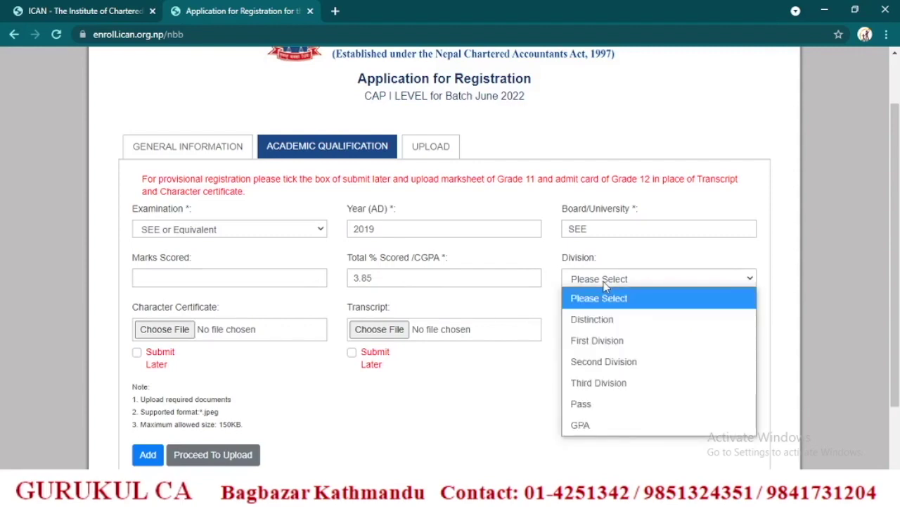
click(592, 425)
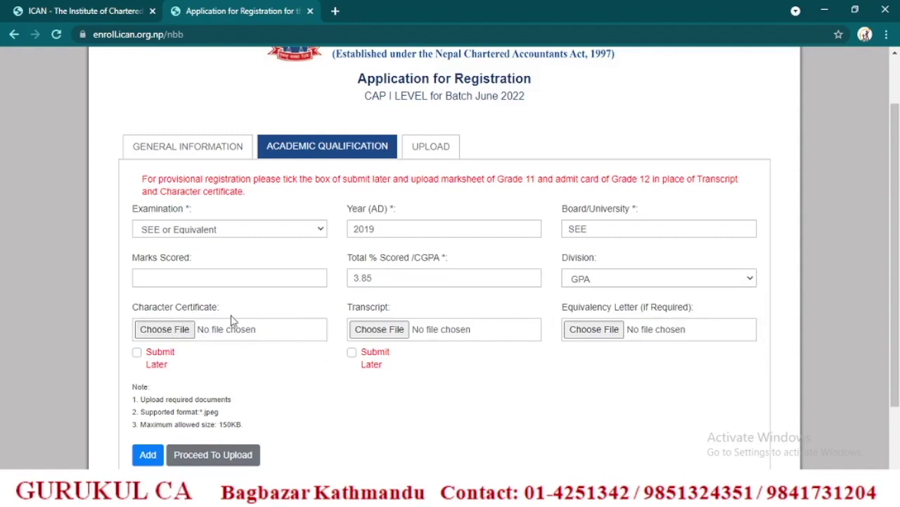
Attach SEE Character.jpg as the character certificate
click(159, 335)
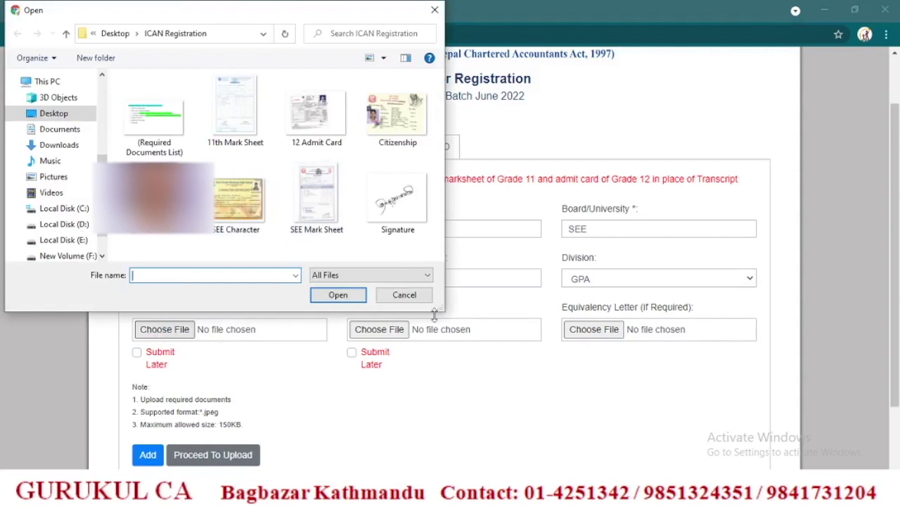
drag(444, 309, 577, 374)
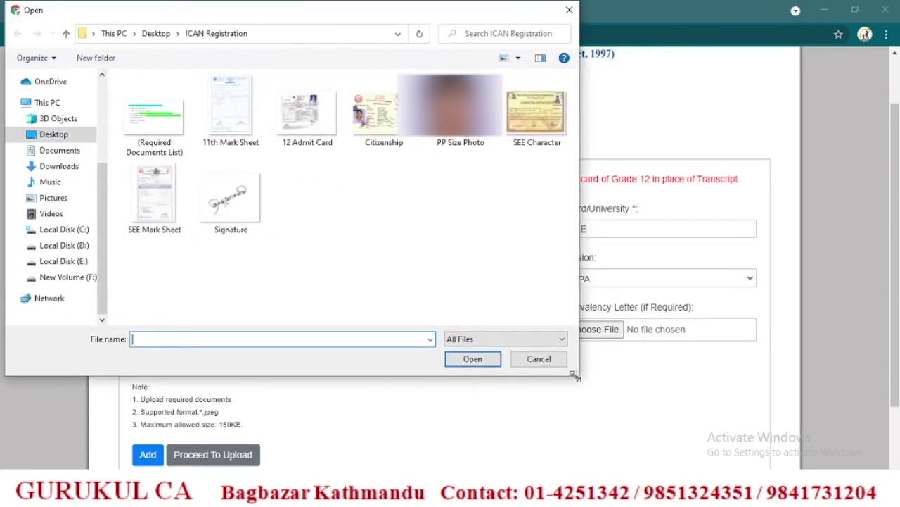
click(533, 144)
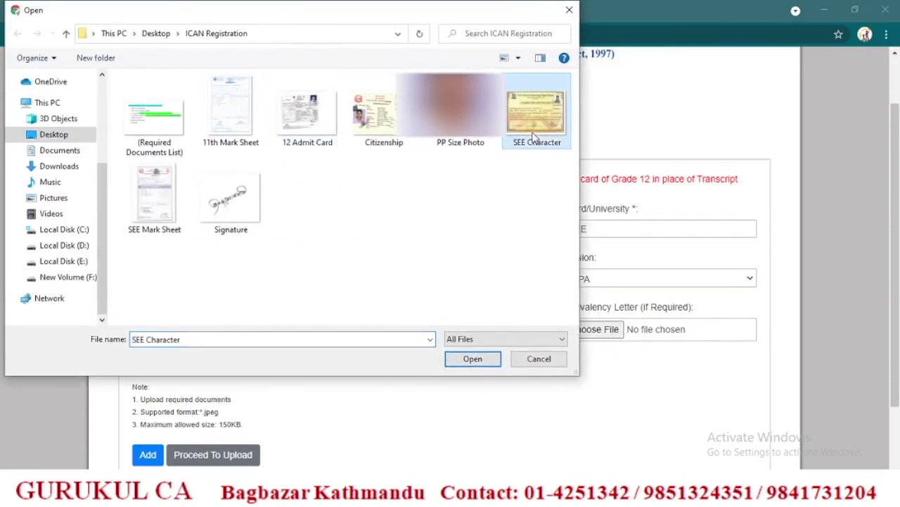
click(488, 362)
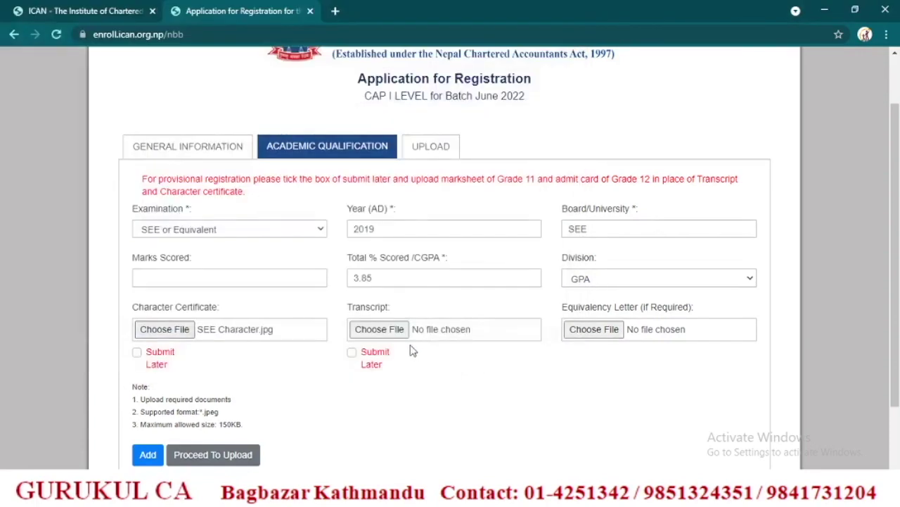
Attach SEE Mark Sheet.jpg as the transcript and submit the SEE entry
click(371, 332)
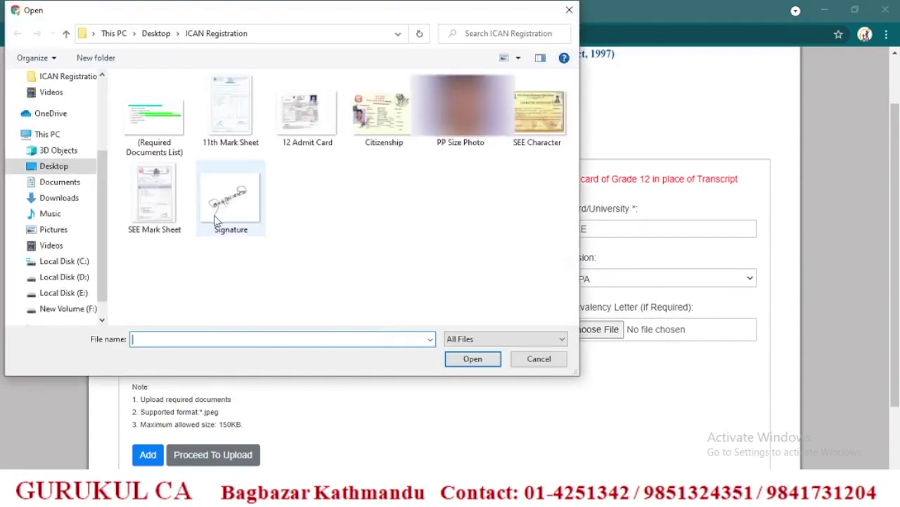
click(151, 200)
click(468, 359)
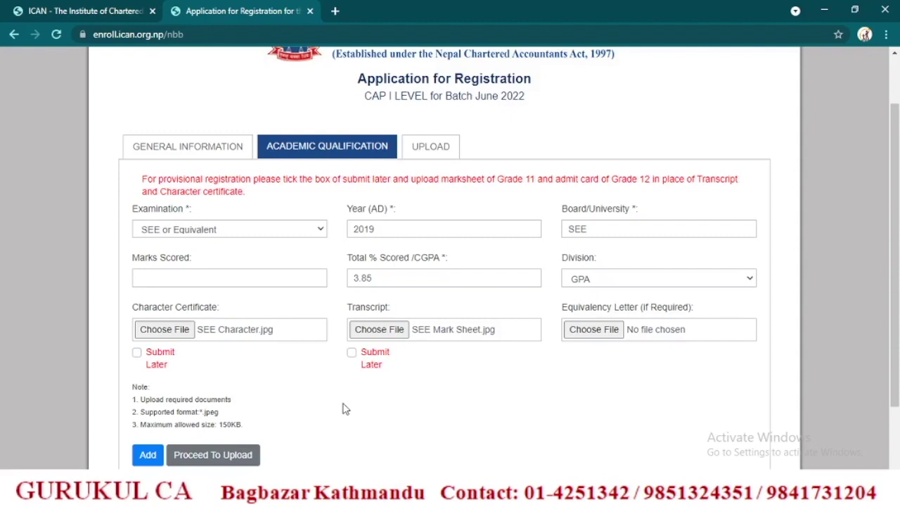
click(150, 457)
Add the SEE record, then start a 10+2 or Equivalent entry for year 2021
click(148, 456)
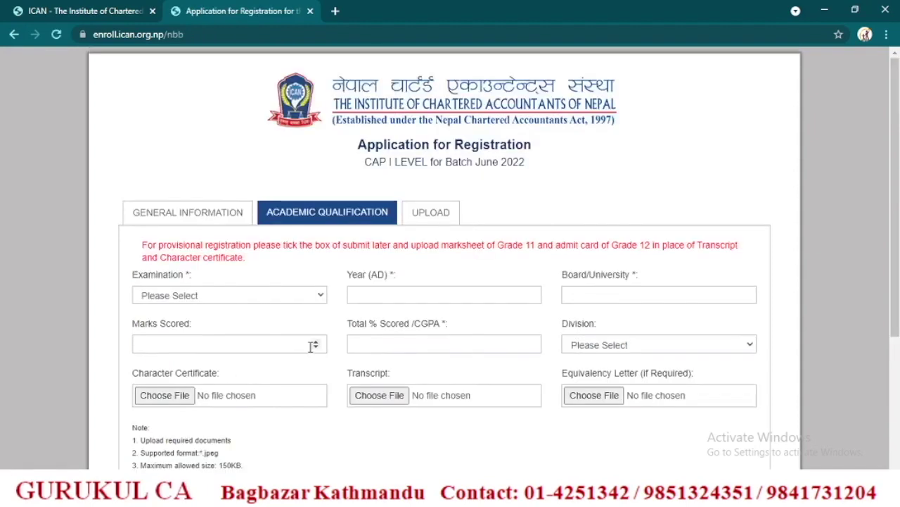
click(223, 296)
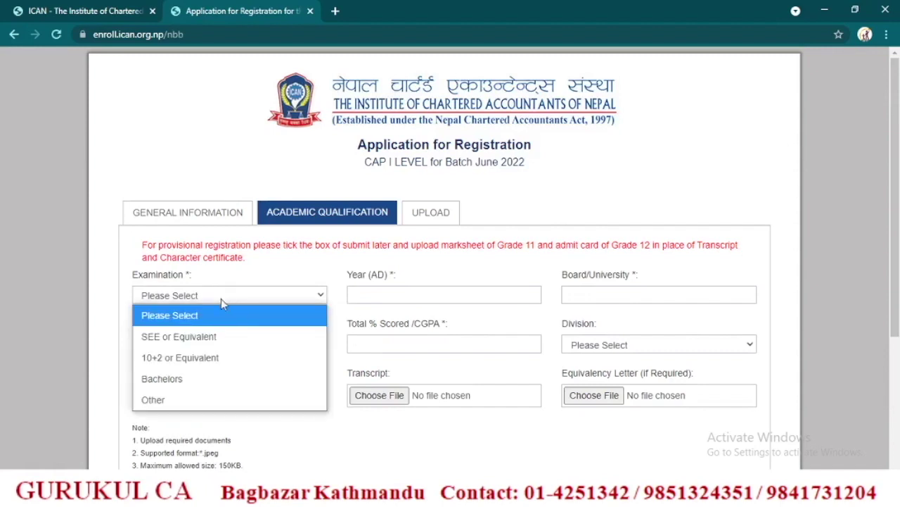
click(216, 361)
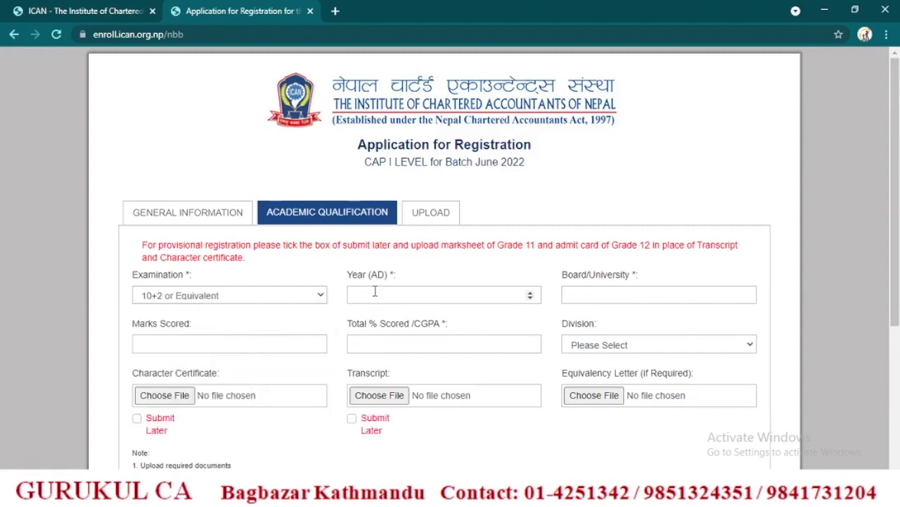
text(2021)
Enter board NEB, CGPA 3.54 and division GPA for the 10+2 entry
click(583, 296)
text(NEB)
click(389, 346)
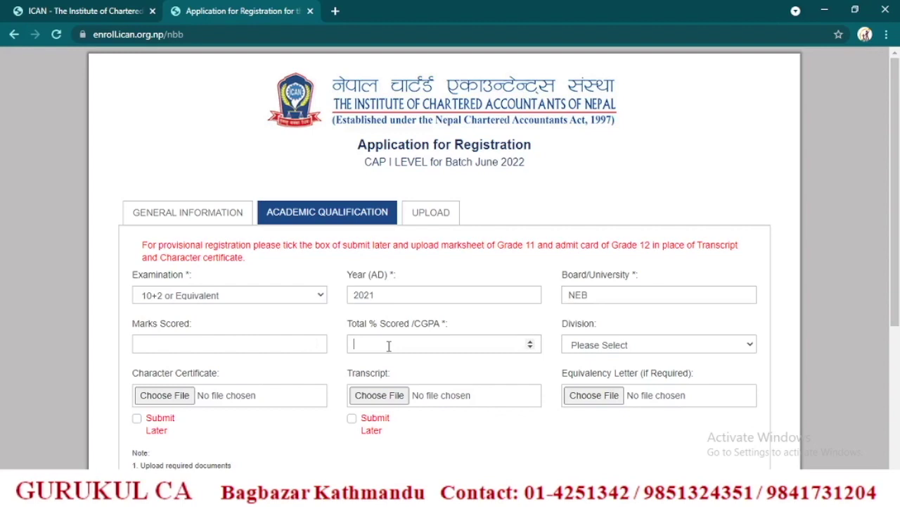
text(3.54)
click(593, 352)
click(588, 328)
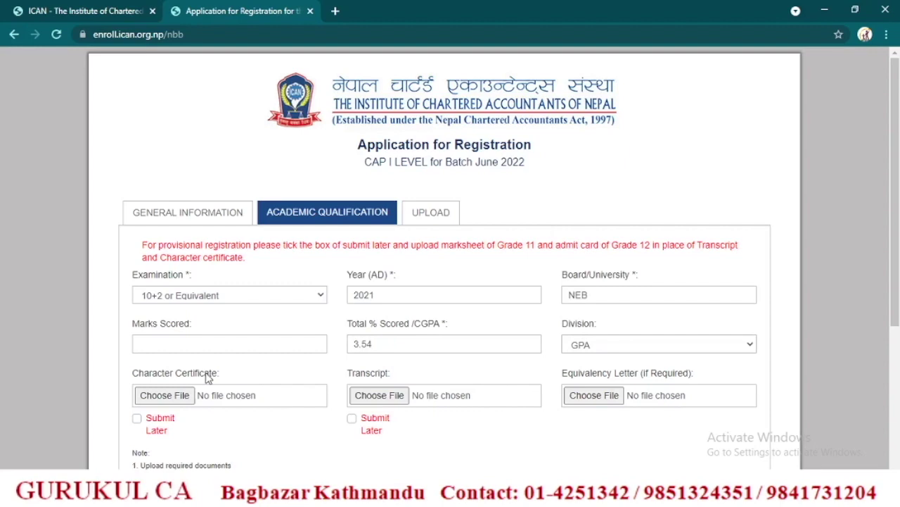
Mark the character certificate submit later and attach 12 Admit Card.jpg
click(137, 420)
click(164, 395)
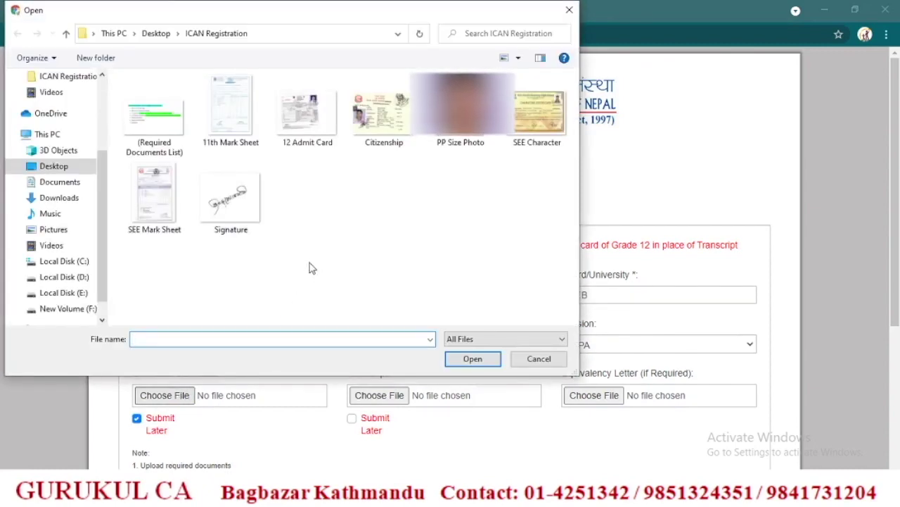
click(298, 141)
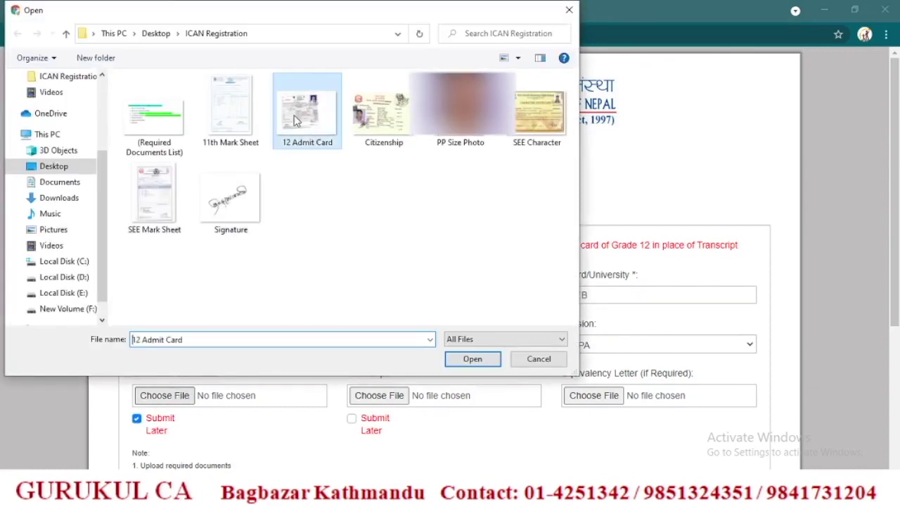
click(473, 358)
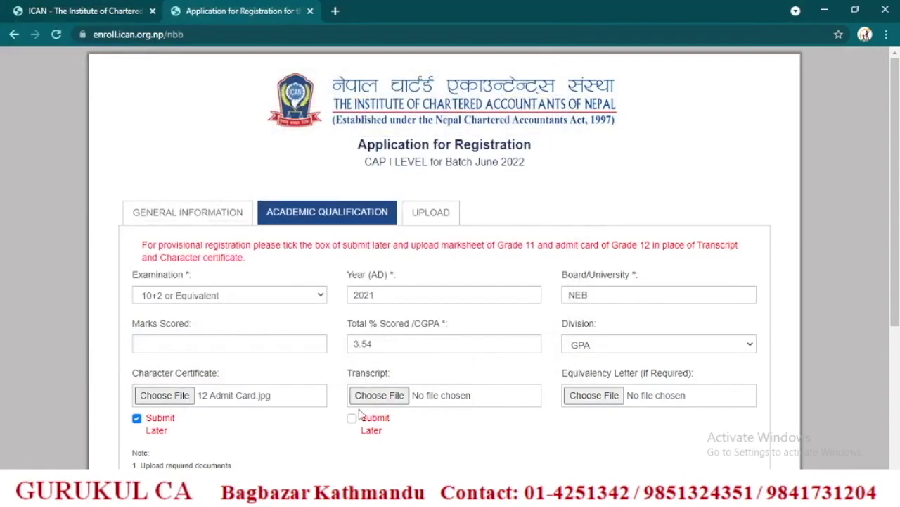
Mark the transcript submit later and attach 11th Mark Sheet.jpg
click(352, 419)
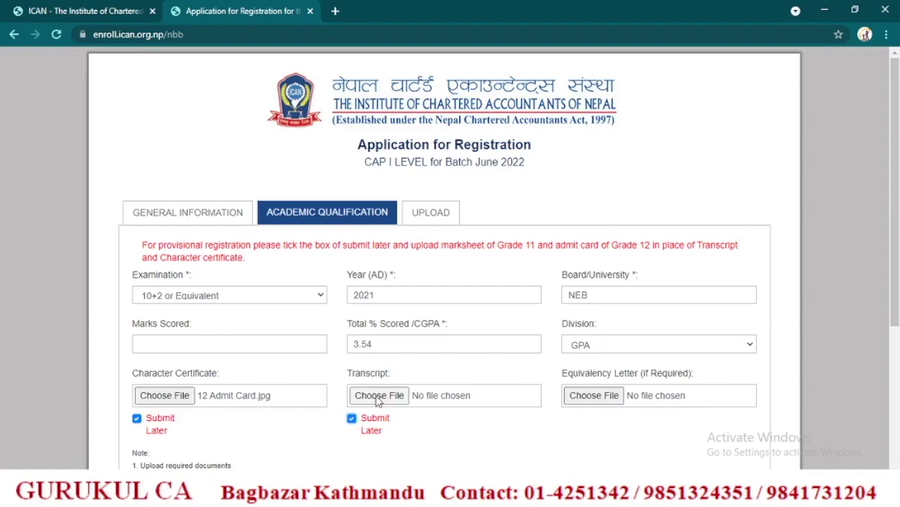
click(379, 396)
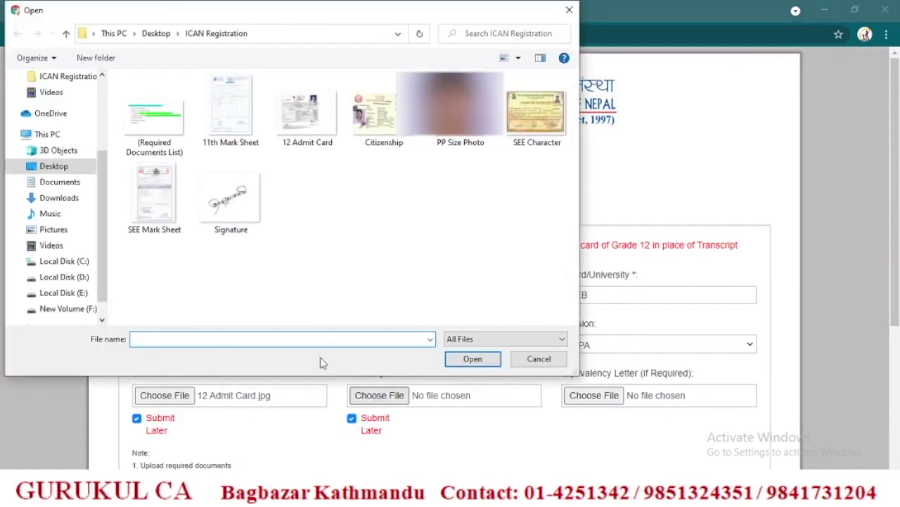
click(231, 109)
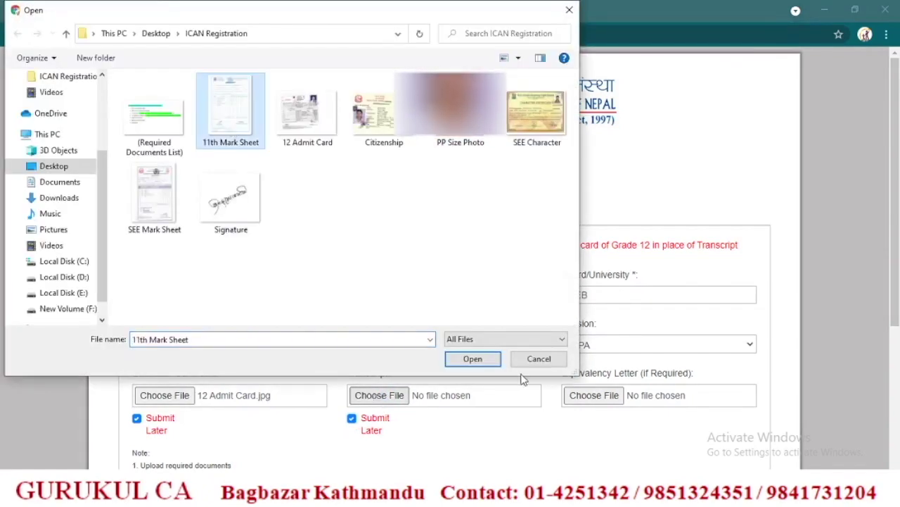
click(483, 359)
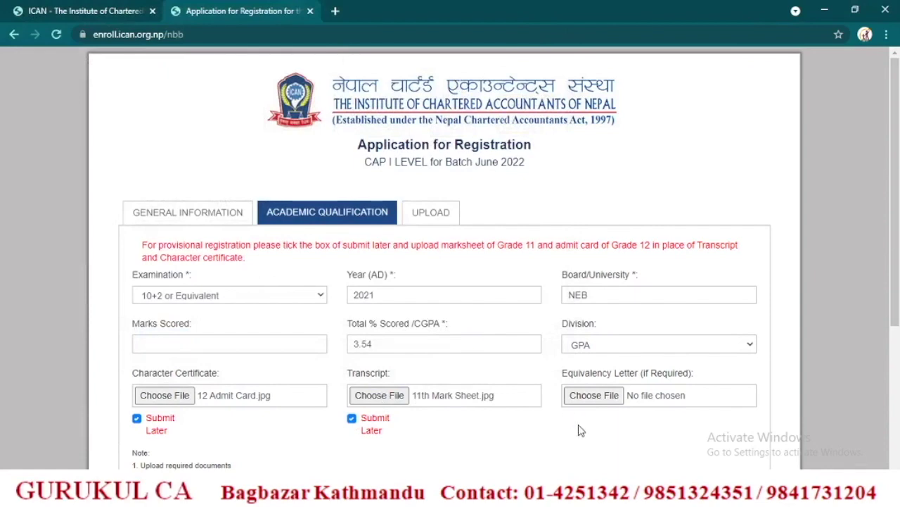
scroll(419, 326, down, 2)
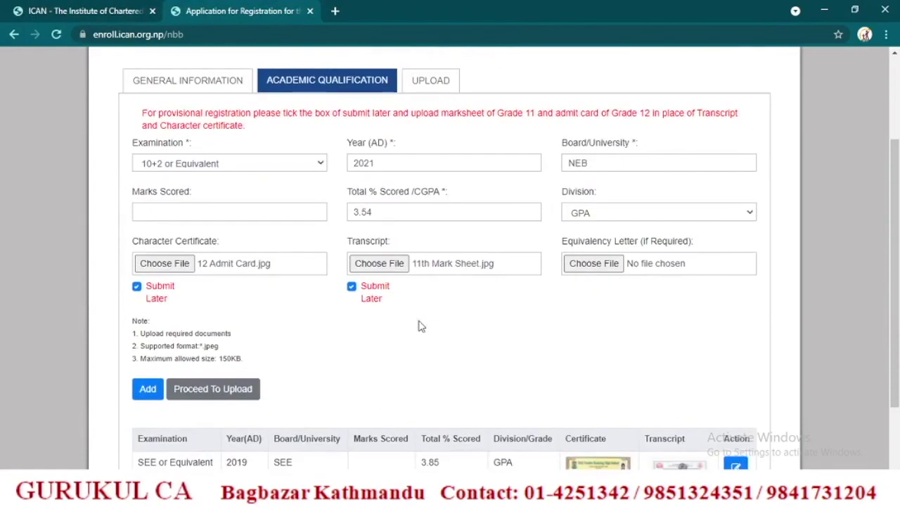
Add the 10+2 qualification row beside SEE and proceed to the document Upload tab
click(152, 392)
scroll(201, 342, down, 2)
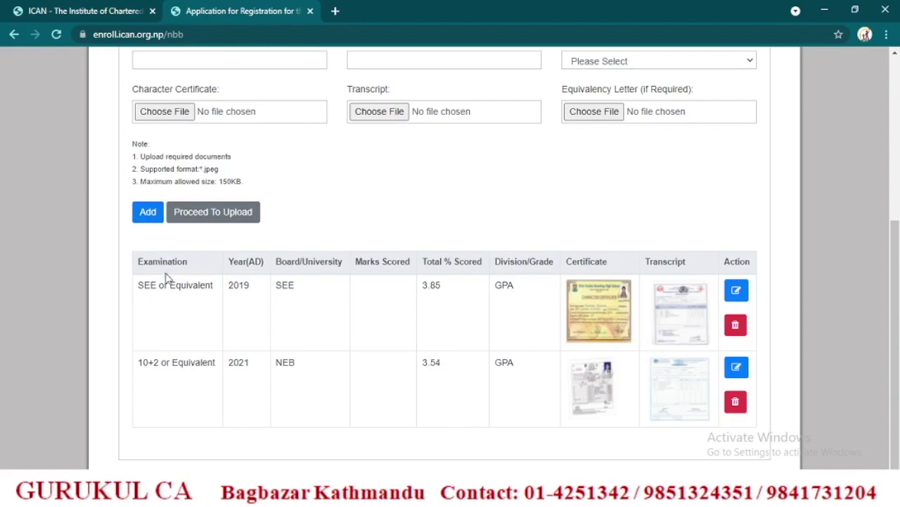
click(185, 216)
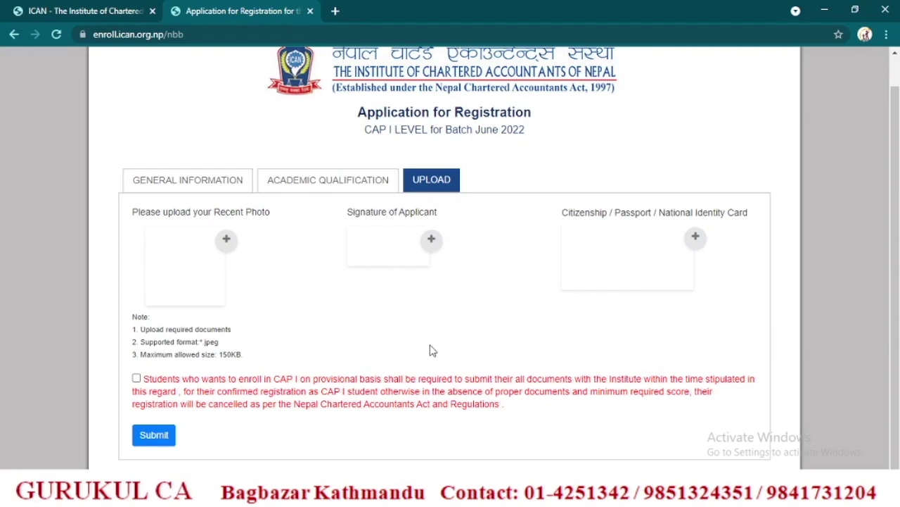
Upload the PP Size Photo file as the applicant's passport-size photo
click(231, 247)
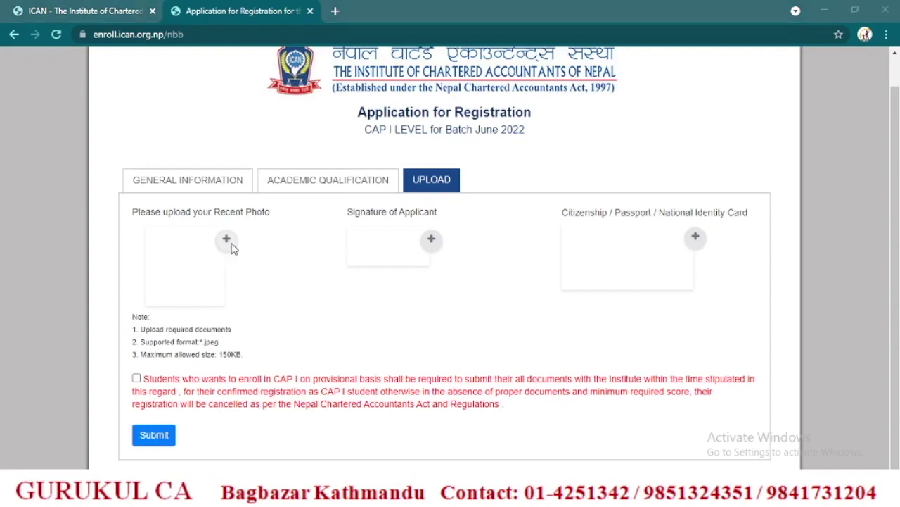
click(461, 113)
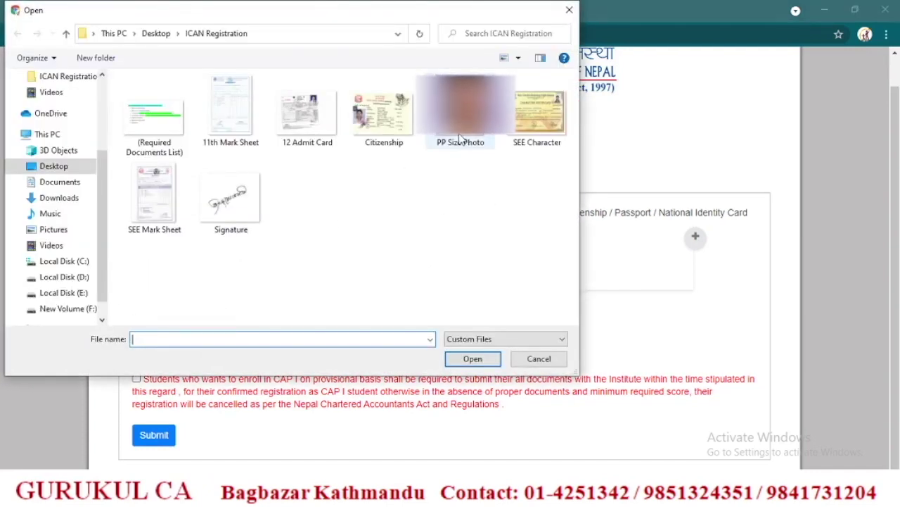
click(474, 360)
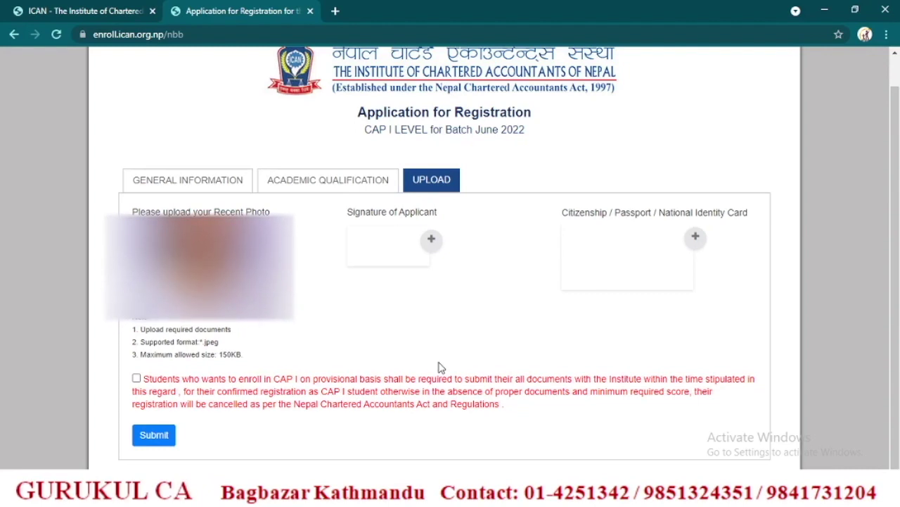
Attach the Signature image under Signature of Applicant
click(435, 244)
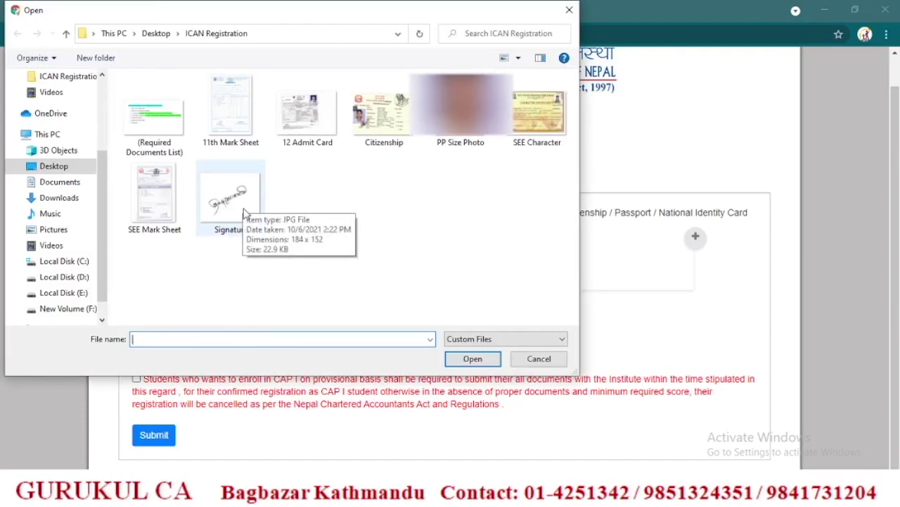
click(244, 206)
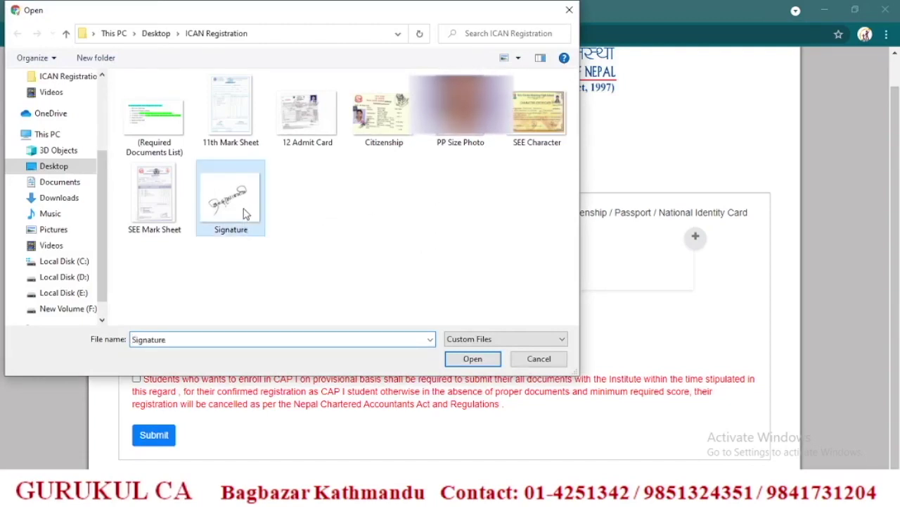
click(487, 360)
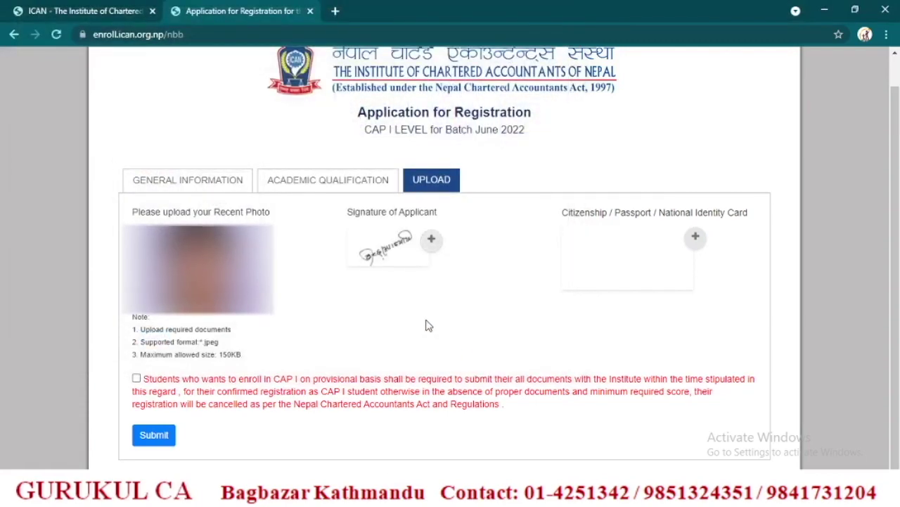
Attach the Citizenship image as the citizenship document
click(695, 239)
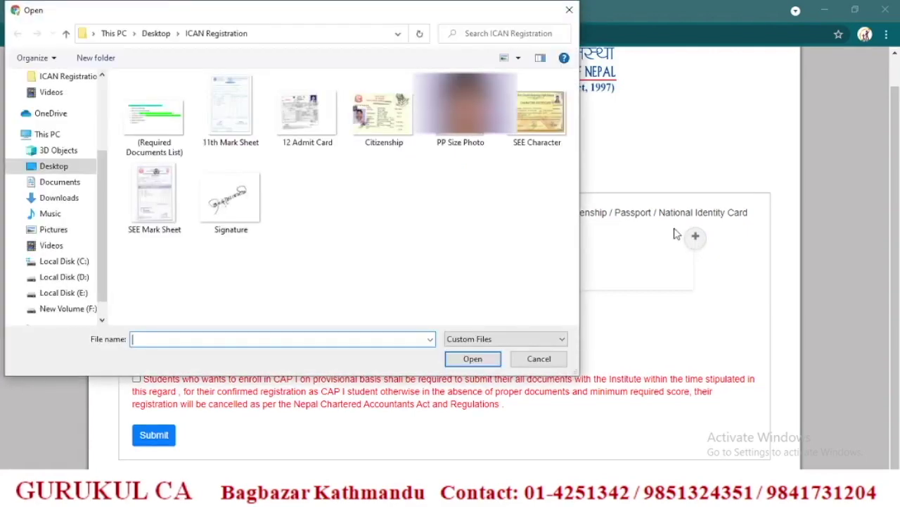
click(369, 132)
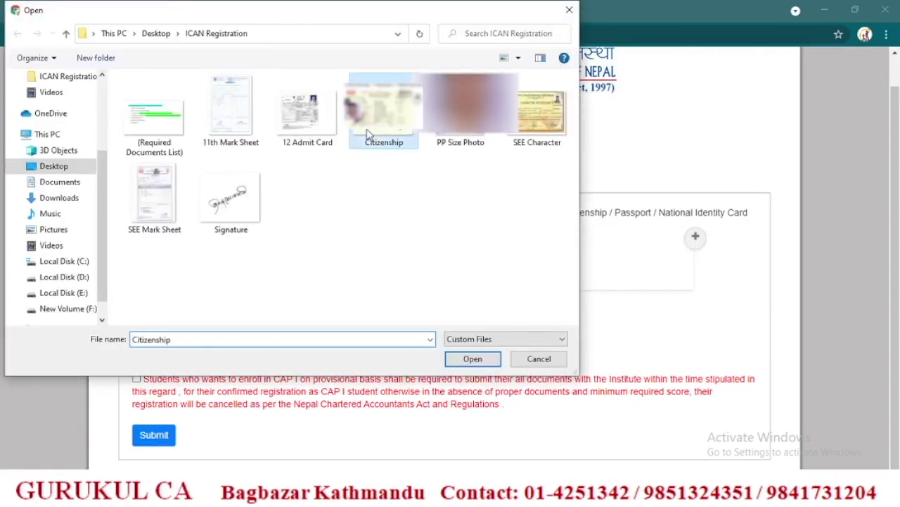
click(473, 358)
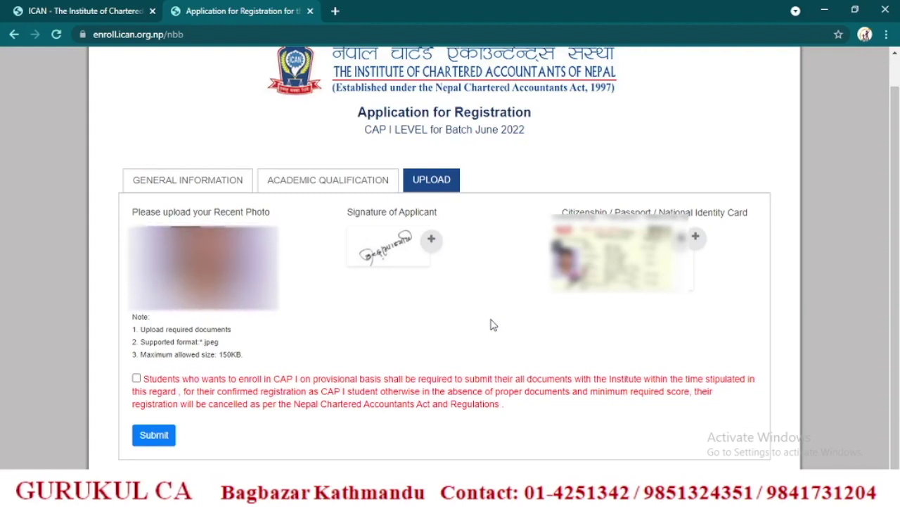
Agree to the provisional enrollment terms, then submit and confirm the CAP I form
click(137, 379)
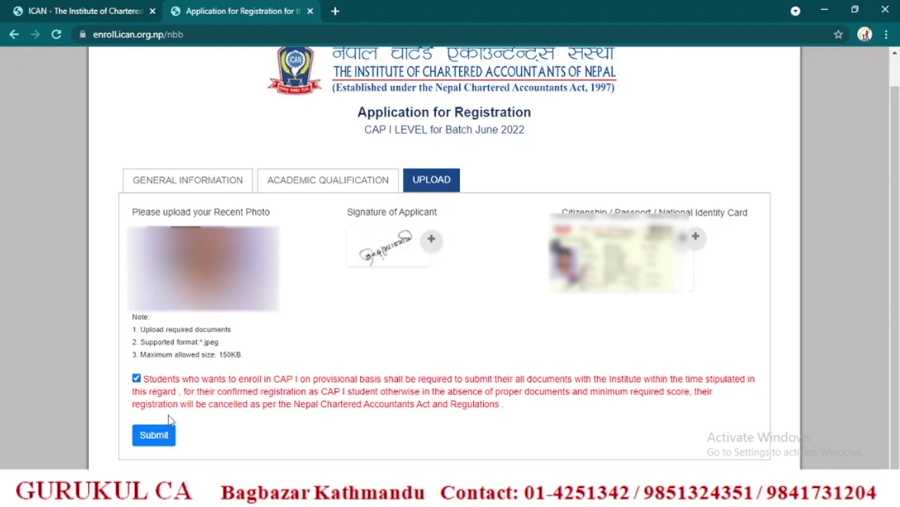
click(146, 440)
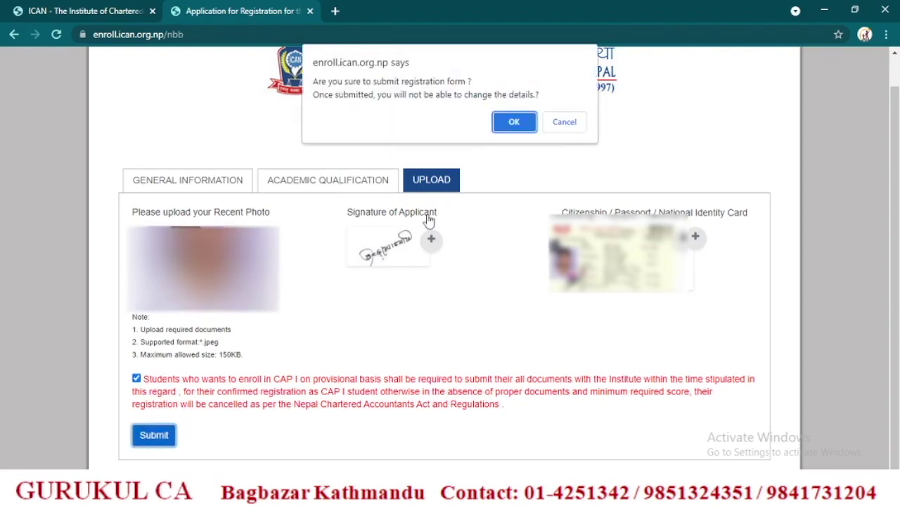
click(515, 123)
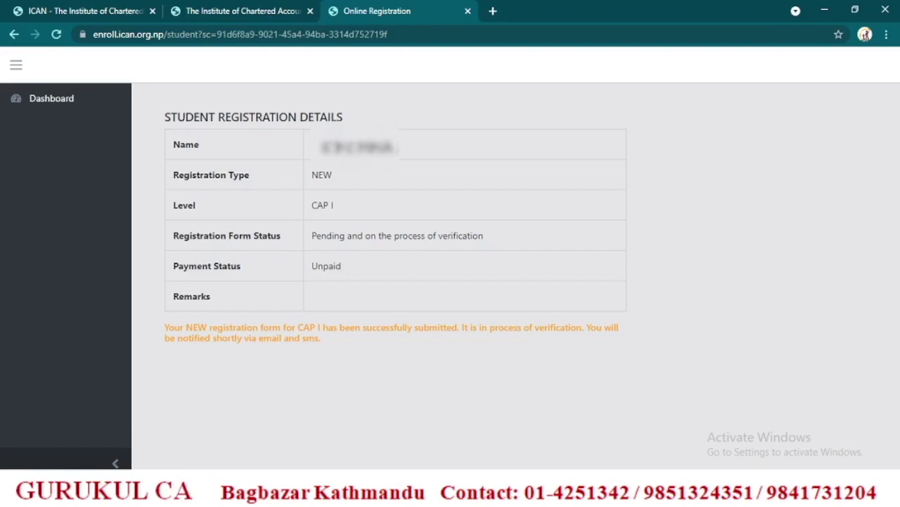
Close the extra tab and open Online New Student Registration from the ICAN homepage
key(ctrl+w)
key(ctrl+w)
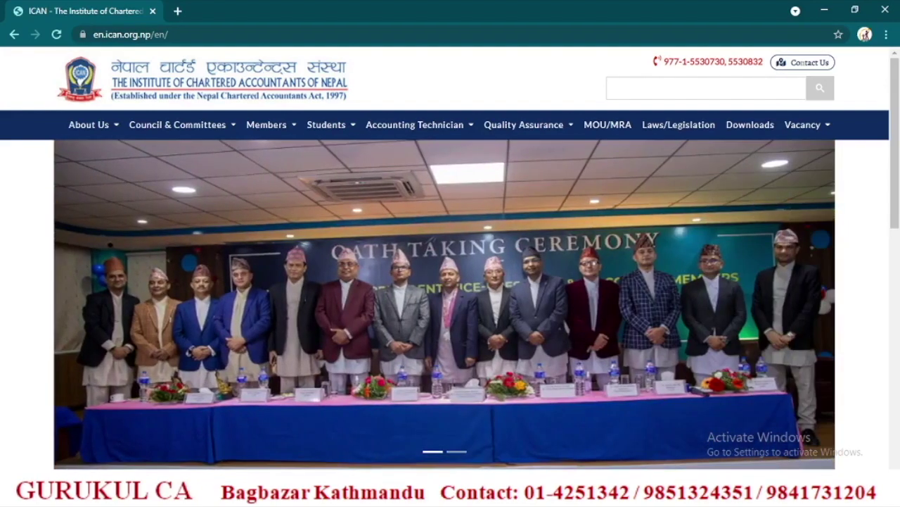
scroll(278, 242, down, 5)
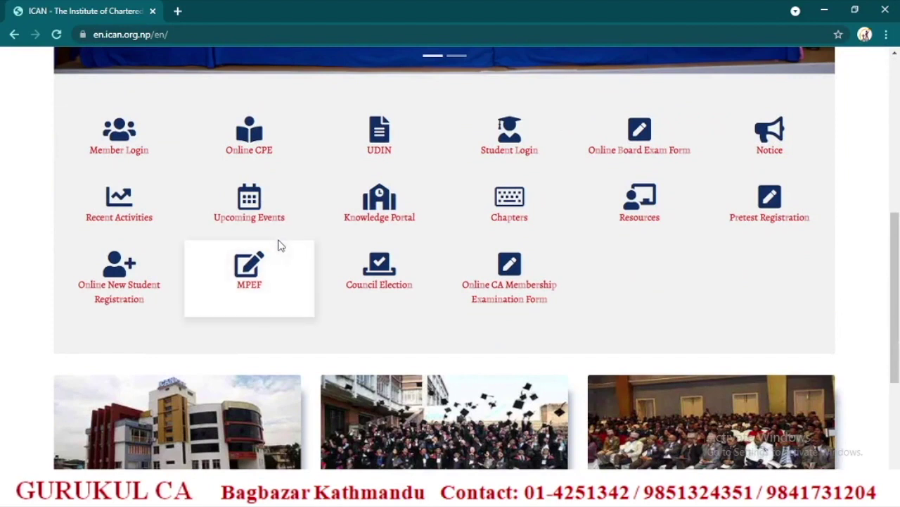
click(119, 294)
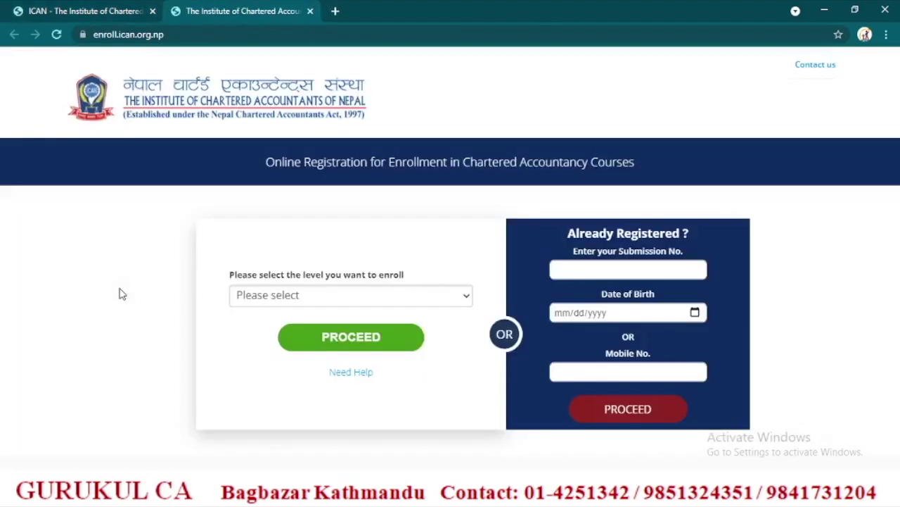
Look up the existing registration with the pasted Submission No. and the registered mobile number
click(442, 298)
click(442, 299)
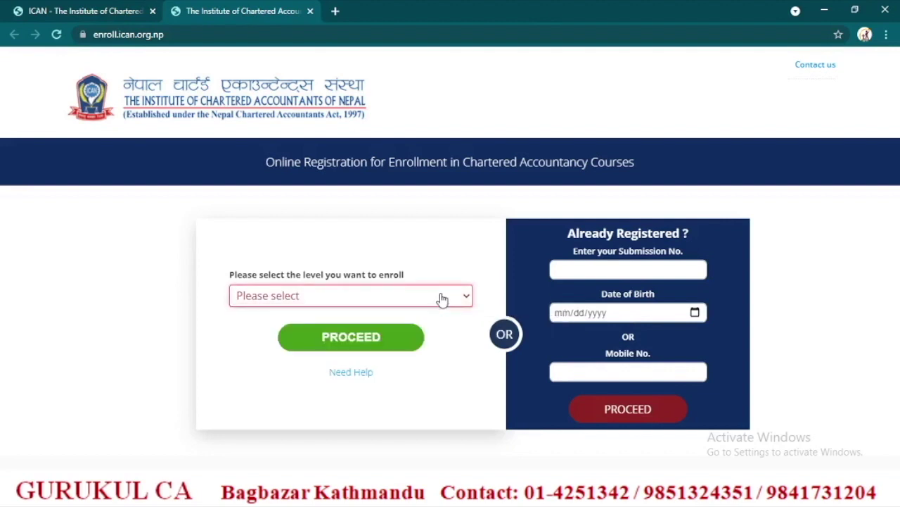
click(628, 268)
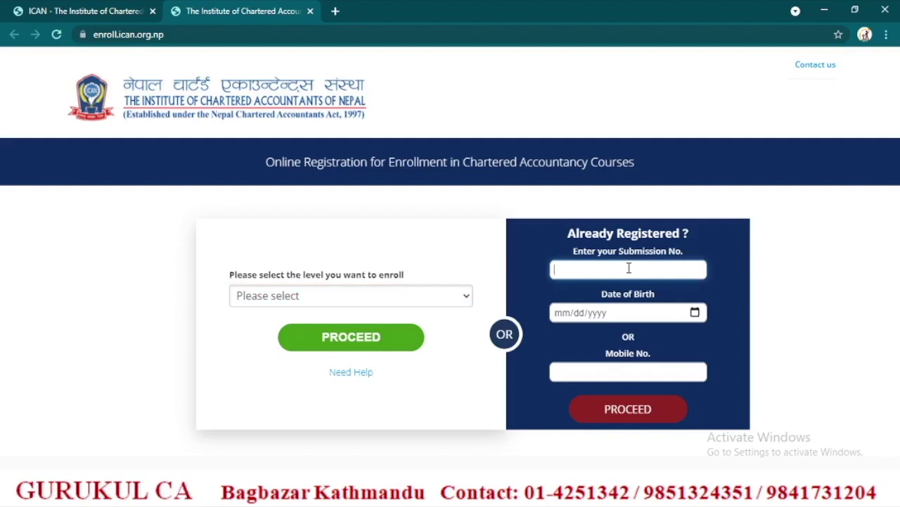
key(ctrl+v)
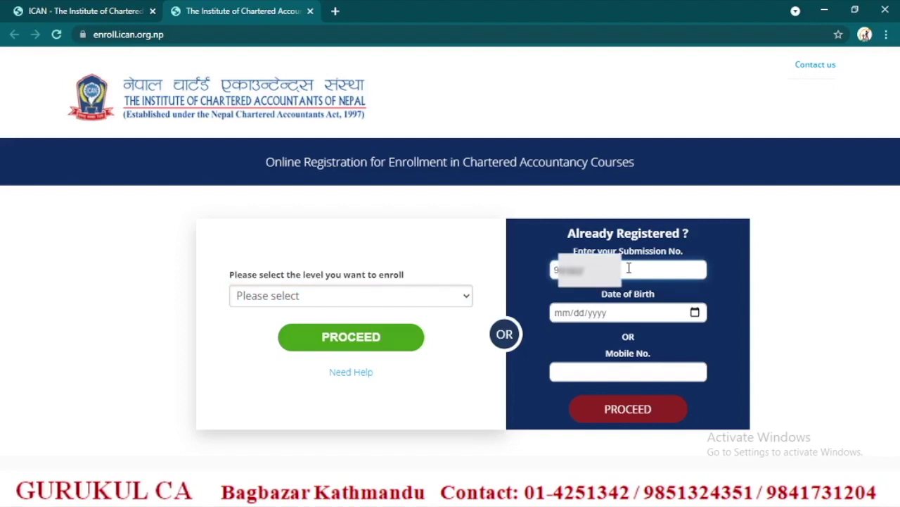
click(626, 376)
text(98)
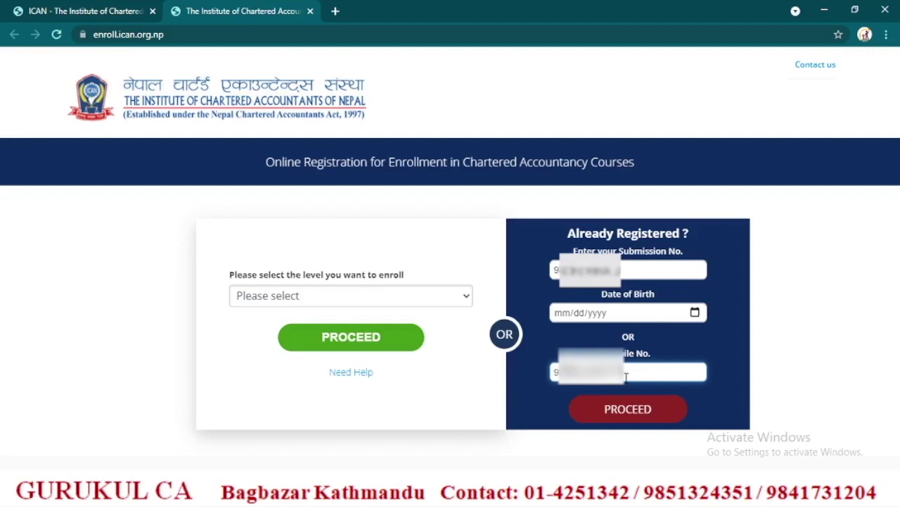
click(627, 412)
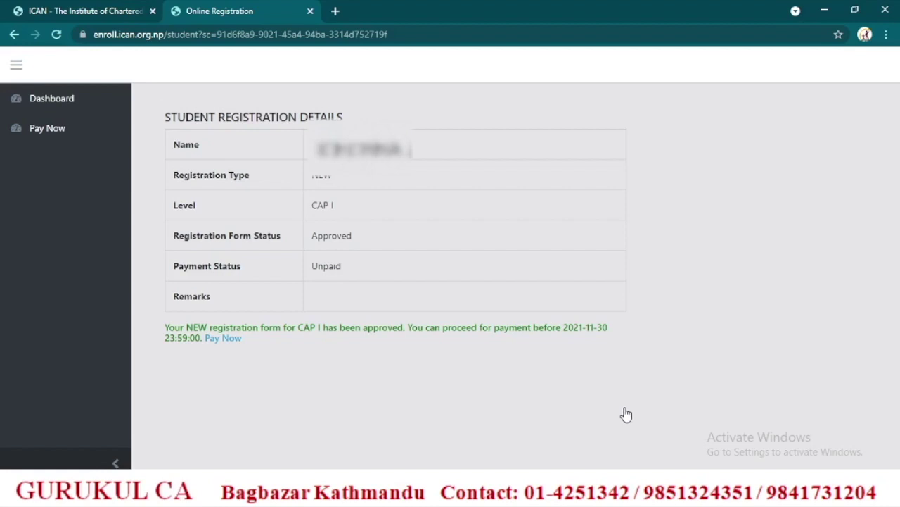
Open Pay Now and view the Rs.30100 CAP I fees with eSewa and connectIPS options
click(215, 340)
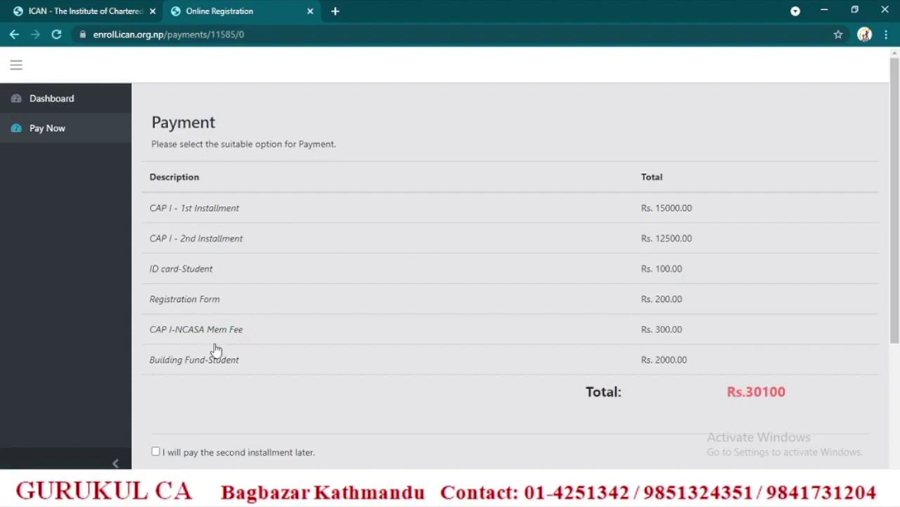
scroll(339, 224, down, 1)
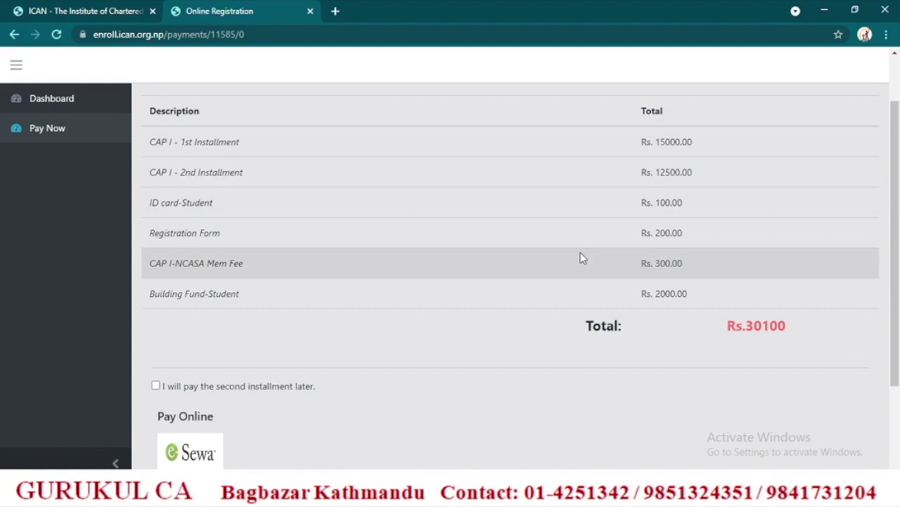
scroll(519, 249, down, 2)
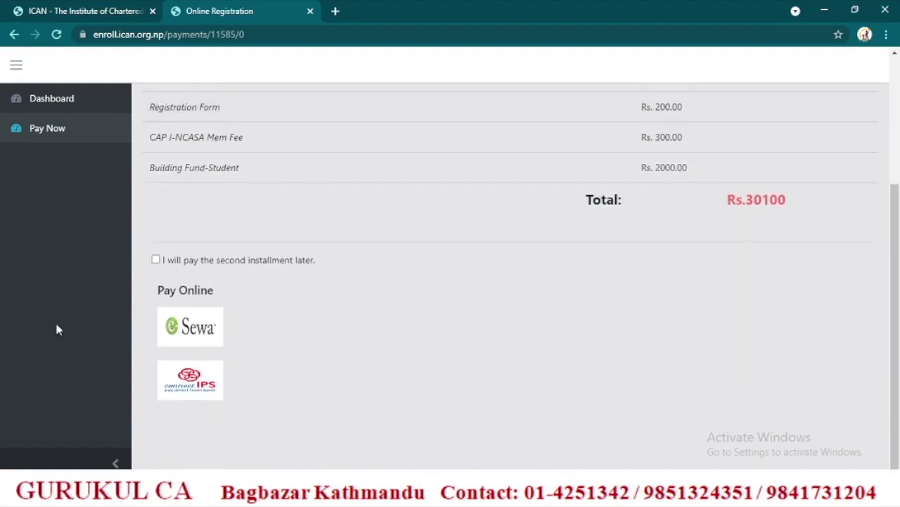
Defer the second installment to reduce the total to Rs.17600, then choose eSewa
click(156, 260)
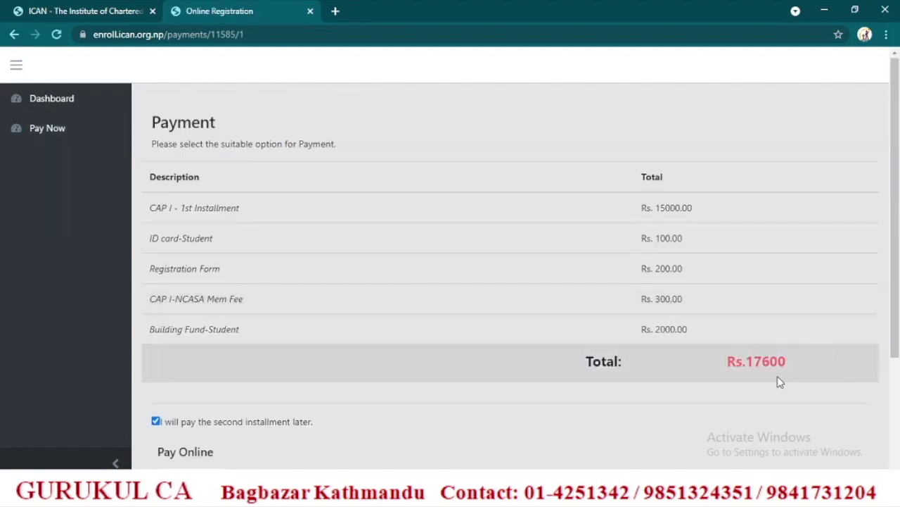
scroll(410, 222, down, 2)
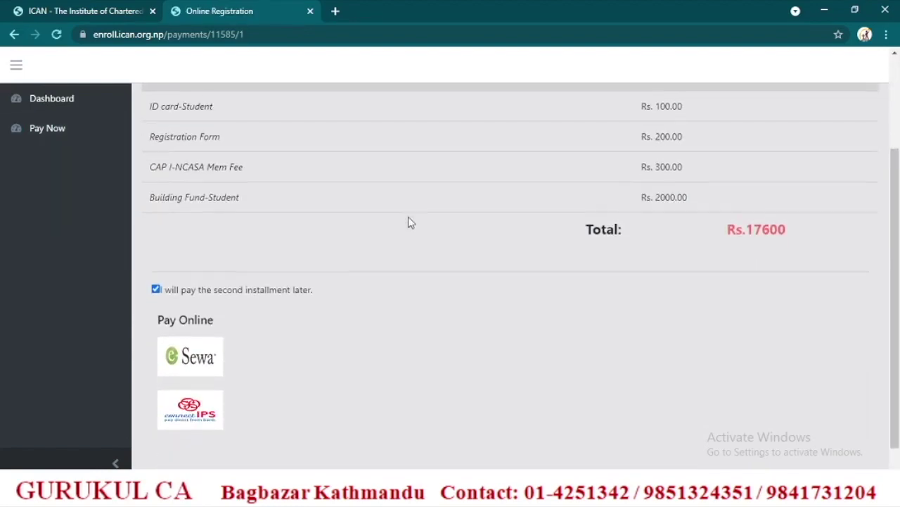
scroll(410, 222, down, 1)
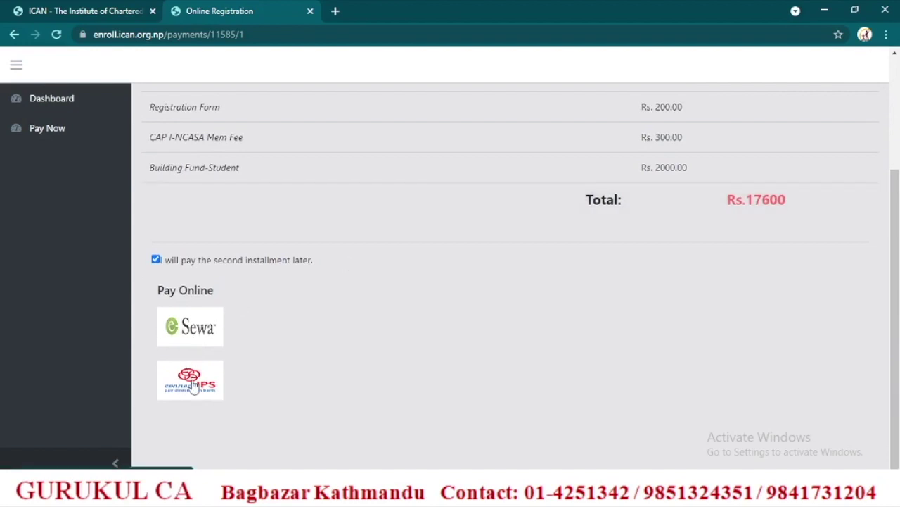
click(203, 337)
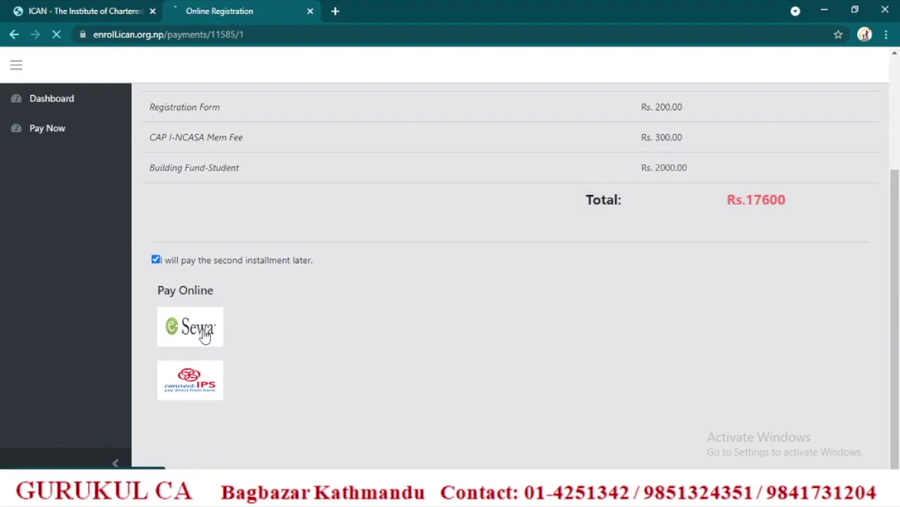